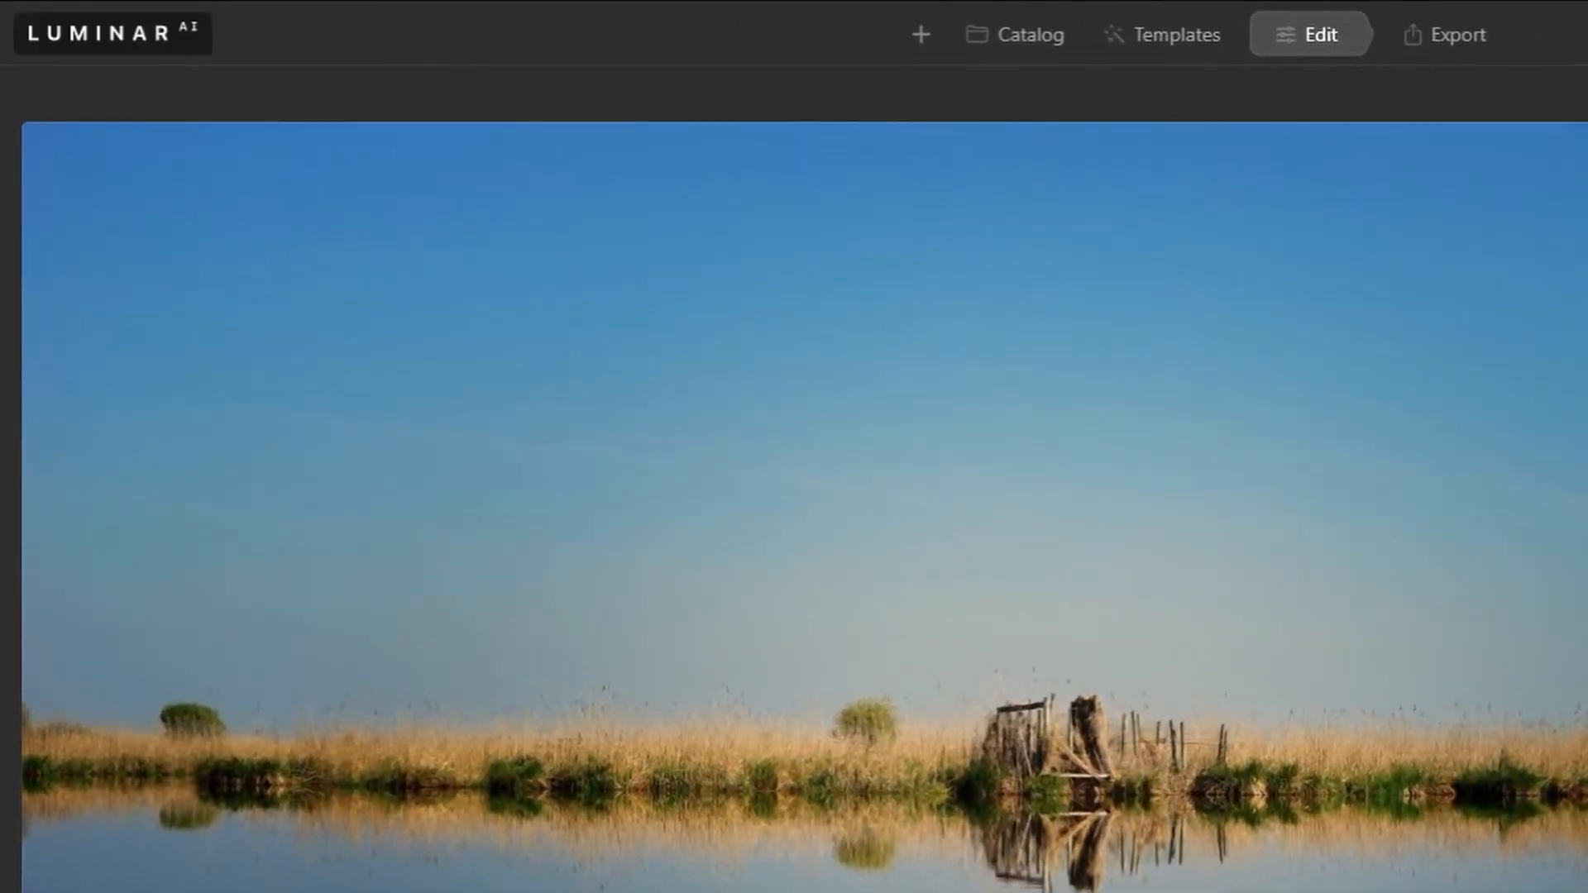
- Check for program updates and dismiss the resulting notice
{"action": "left_click", "coordinate": [106, 33]}
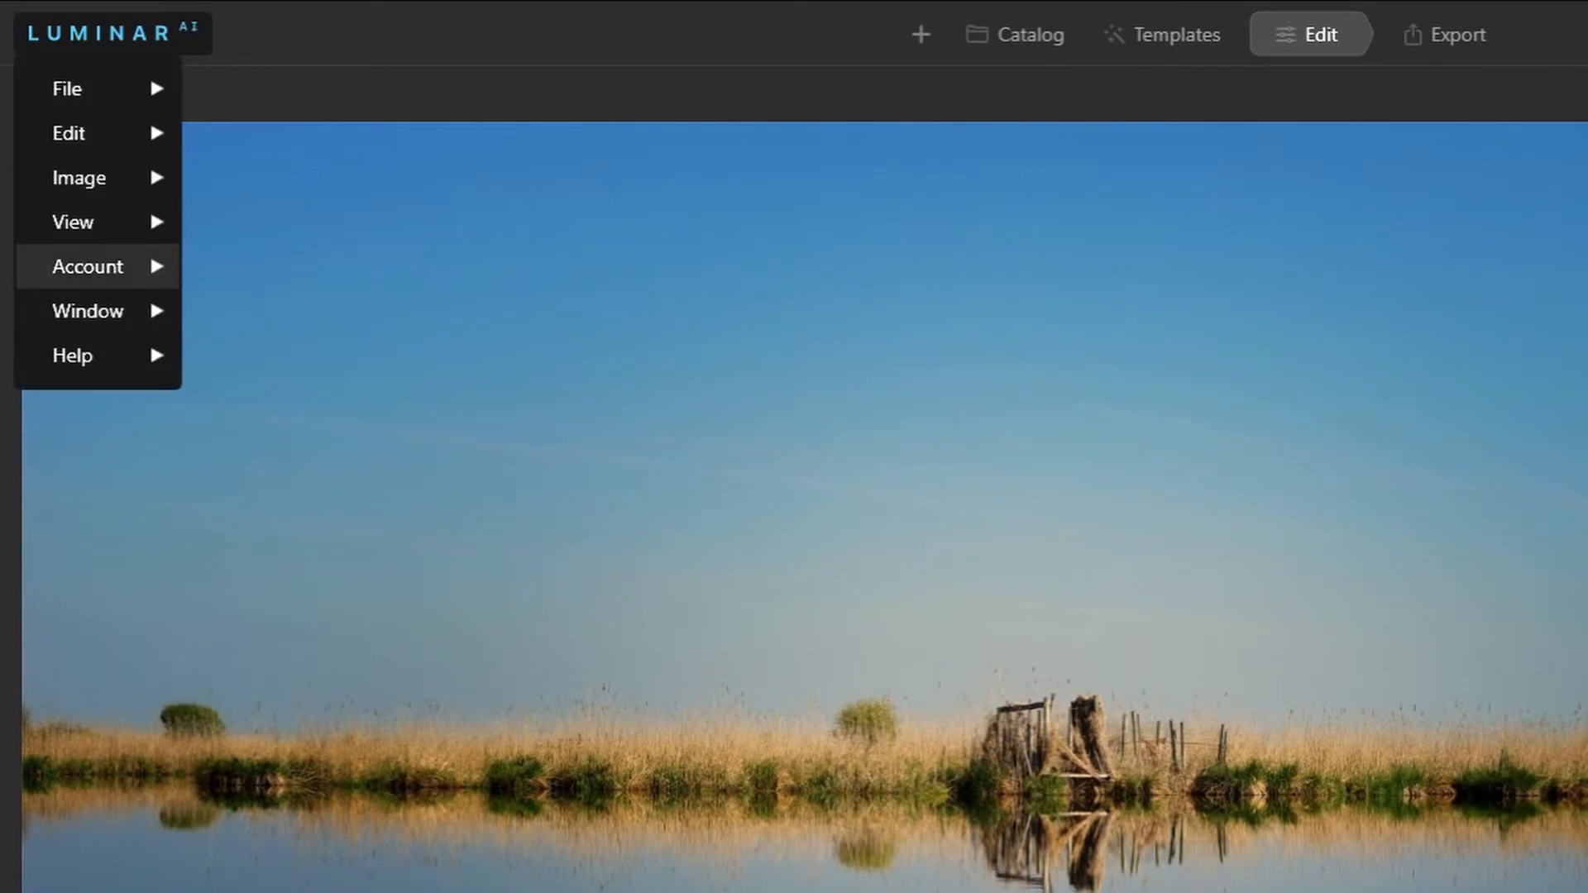
{"action": "mouse_move", "coordinate": [98, 356]}
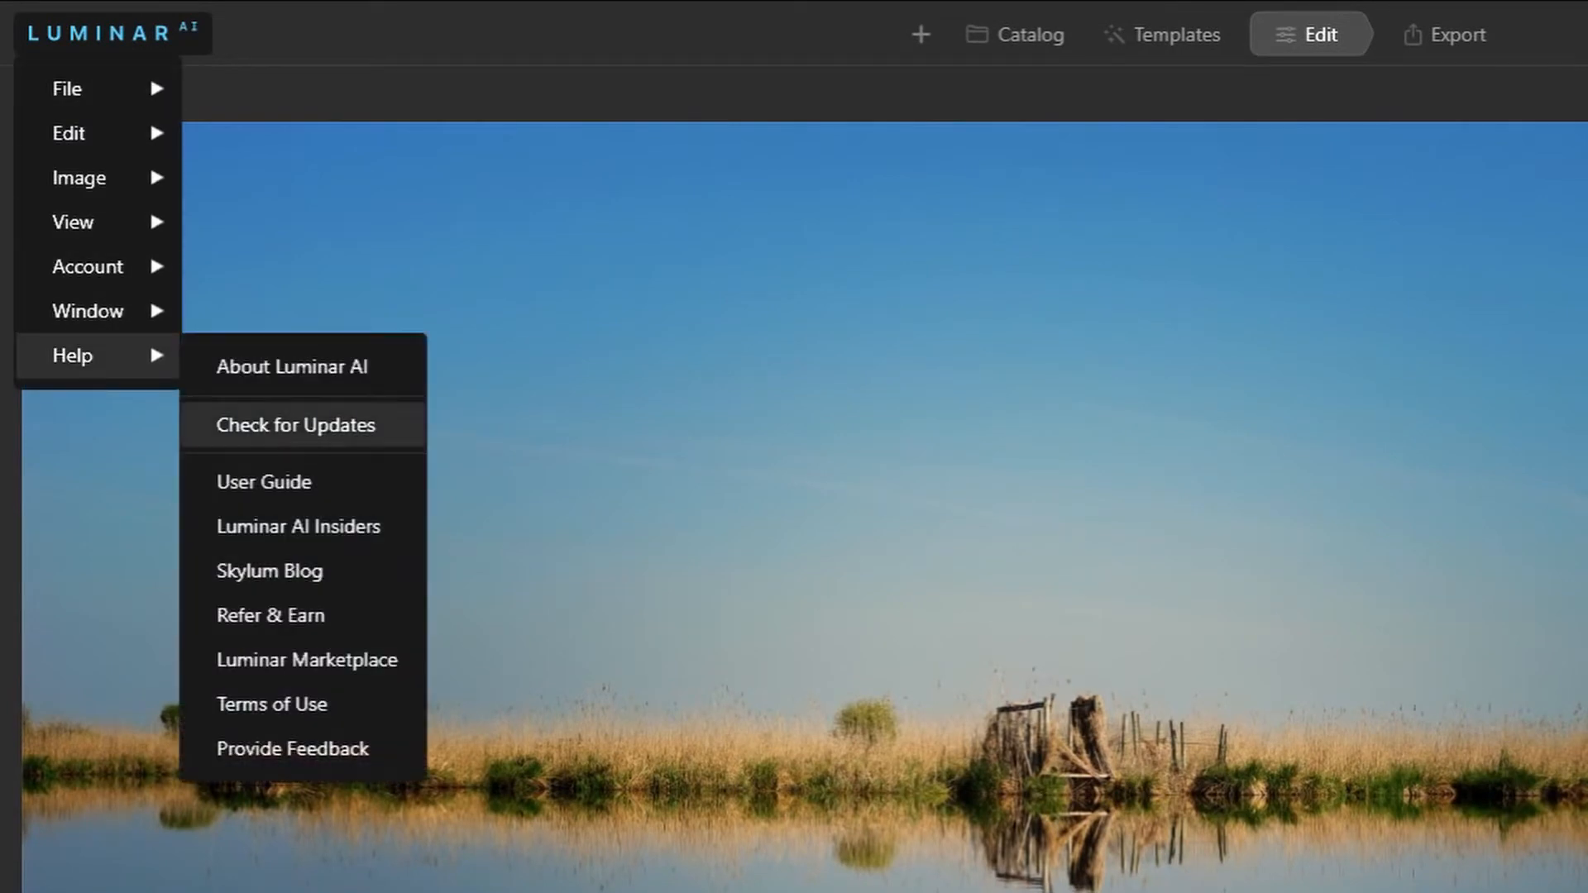
{"action": "left_click", "coordinate": [295, 425]}
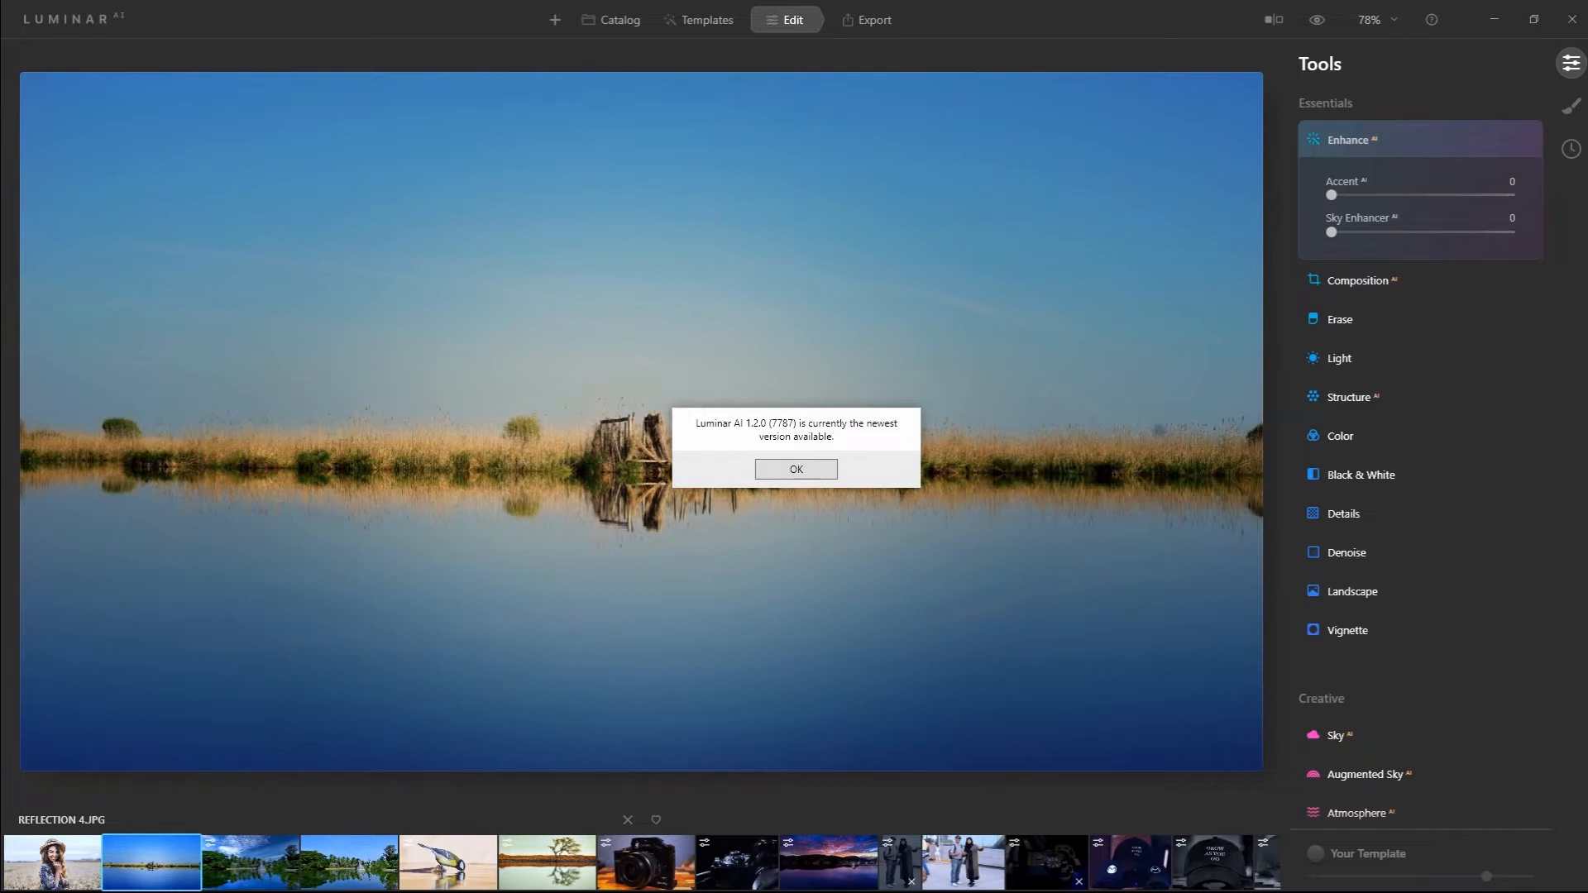
{"action": "key", "text": "Return"}
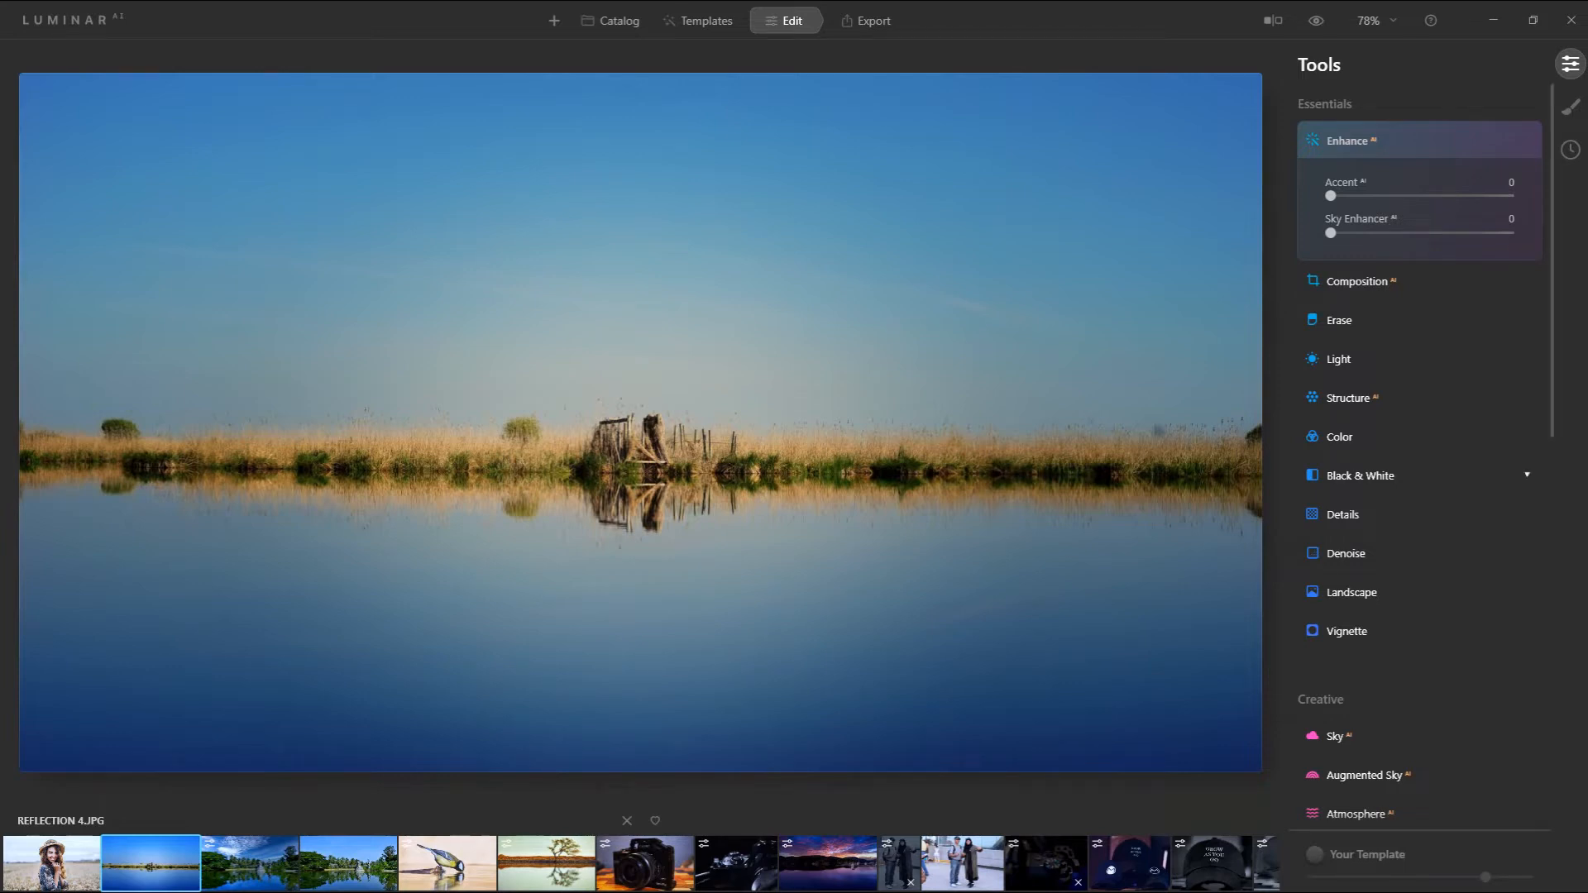
- Replace the sky in the lake photo with Sunset Clouds 2 and compare the image with the sky effect off and on
{"action": "scroll", "coordinate": [1419, 398], "scroll_direction": "down", "scroll_amount": 3}
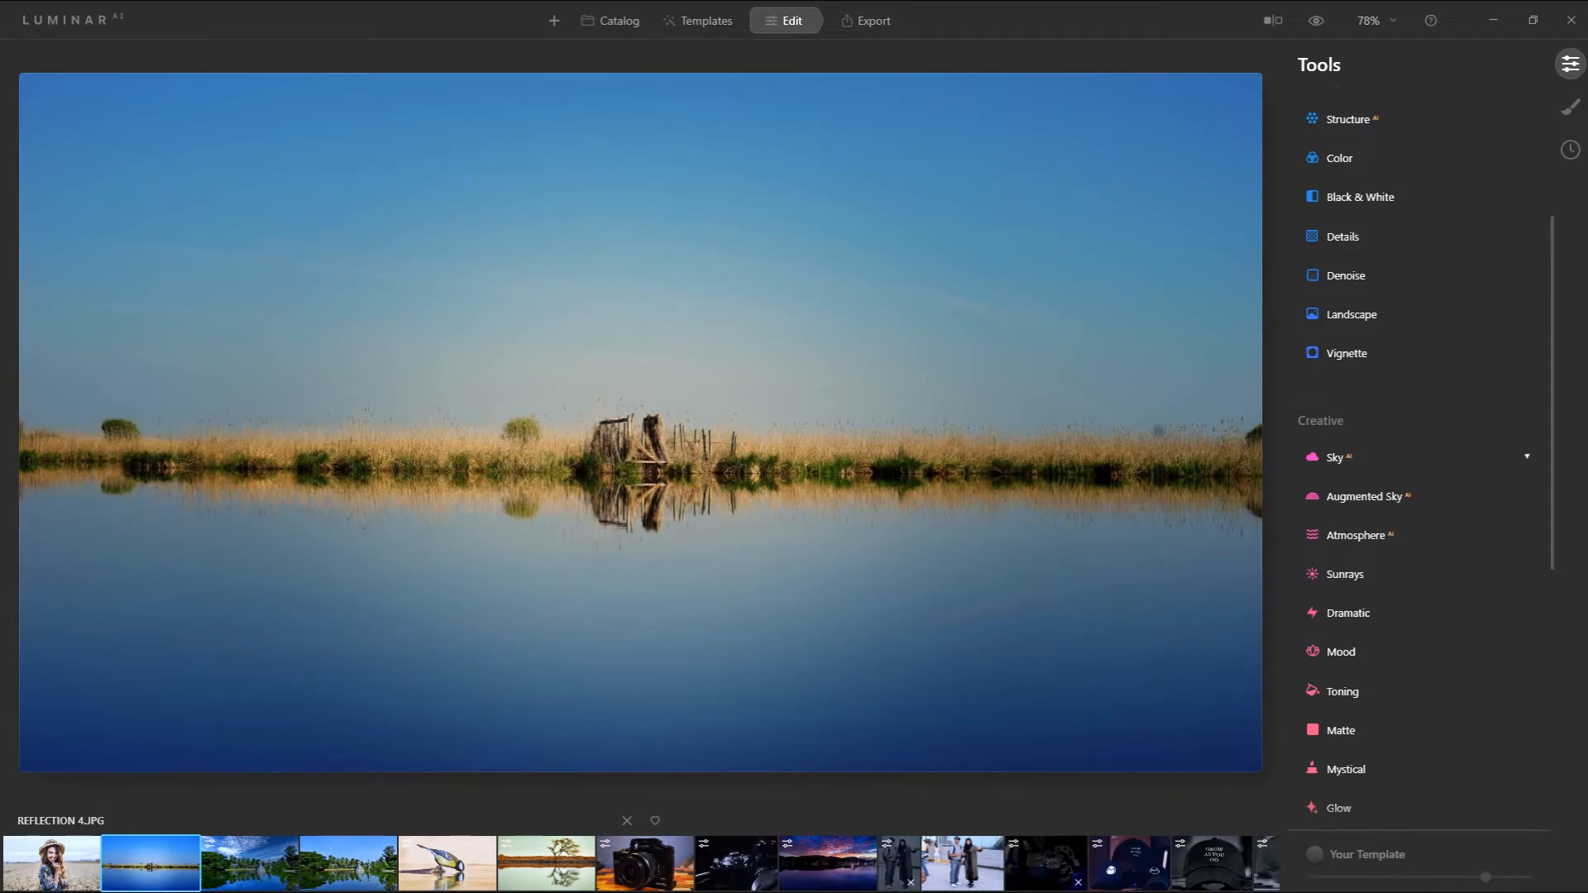
{"action": "left_click", "coordinate": [1407, 457]}
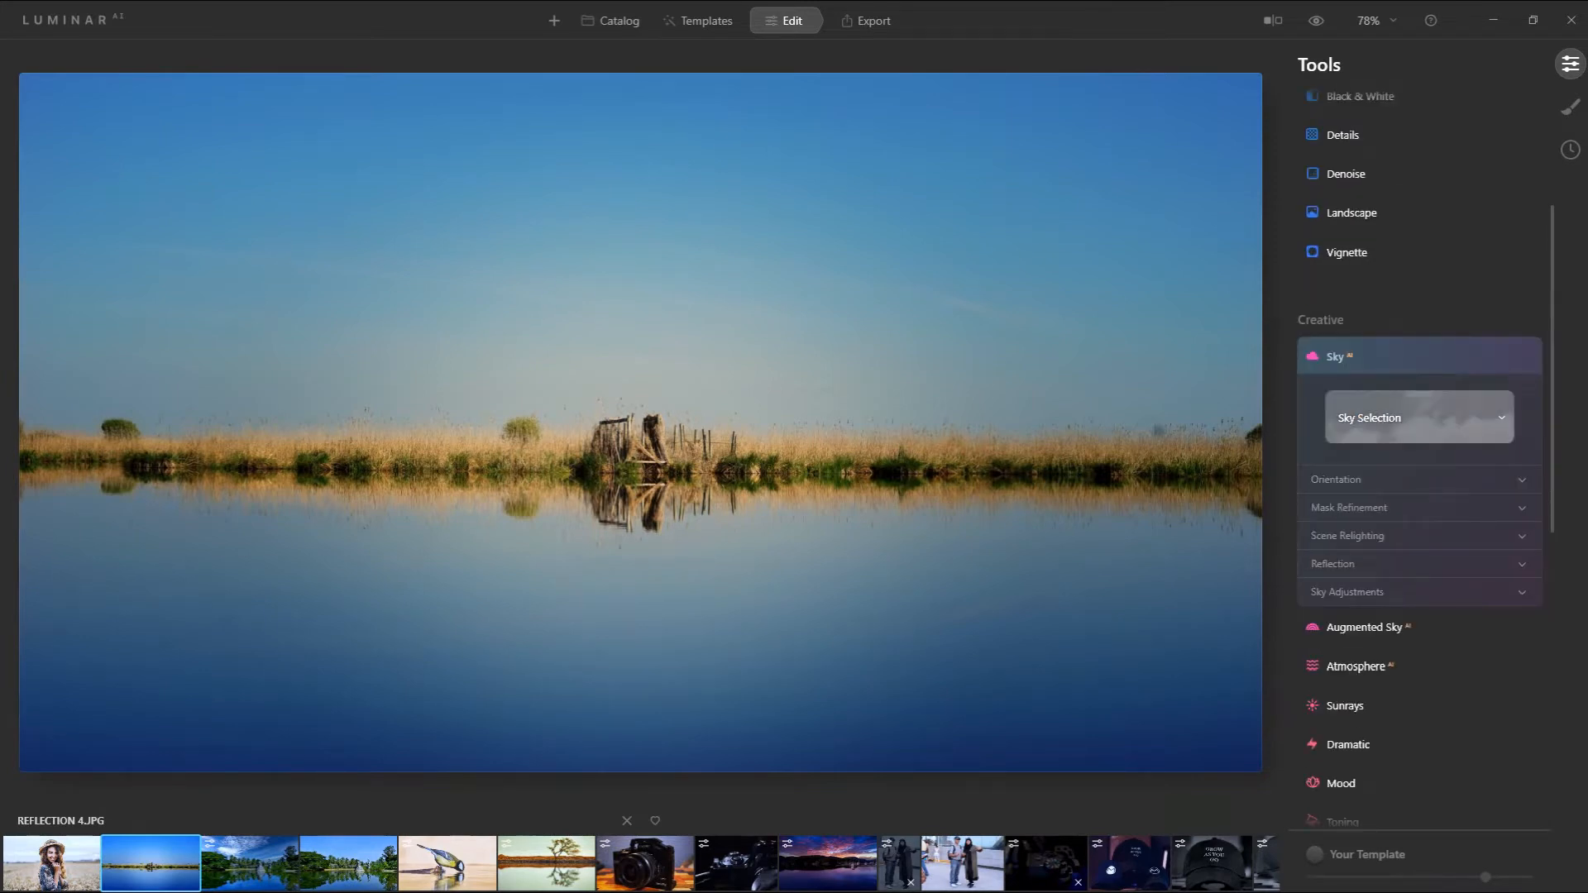
{"action": "left_click", "coordinate": [1420, 418]}
{"action": "scroll", "coordinate": [1420, 529], "scroll_direction": "down", "scroll_amount": 5}
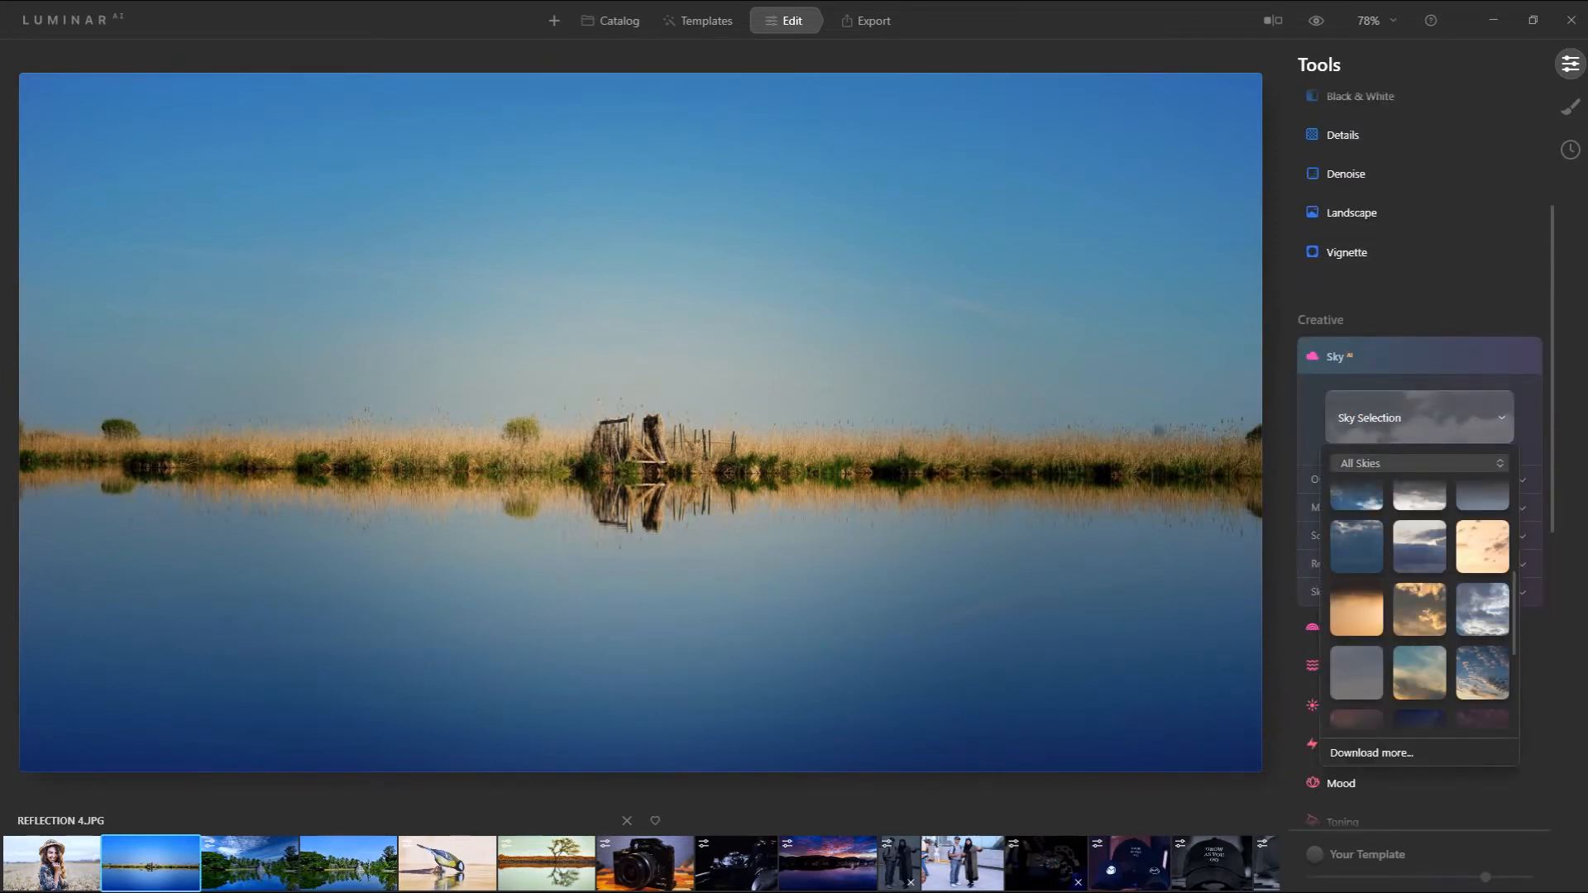
{"action": "scroll", "coordinate": [1420, 604], "scroll_direction": "down", "scroll_amount": 3}
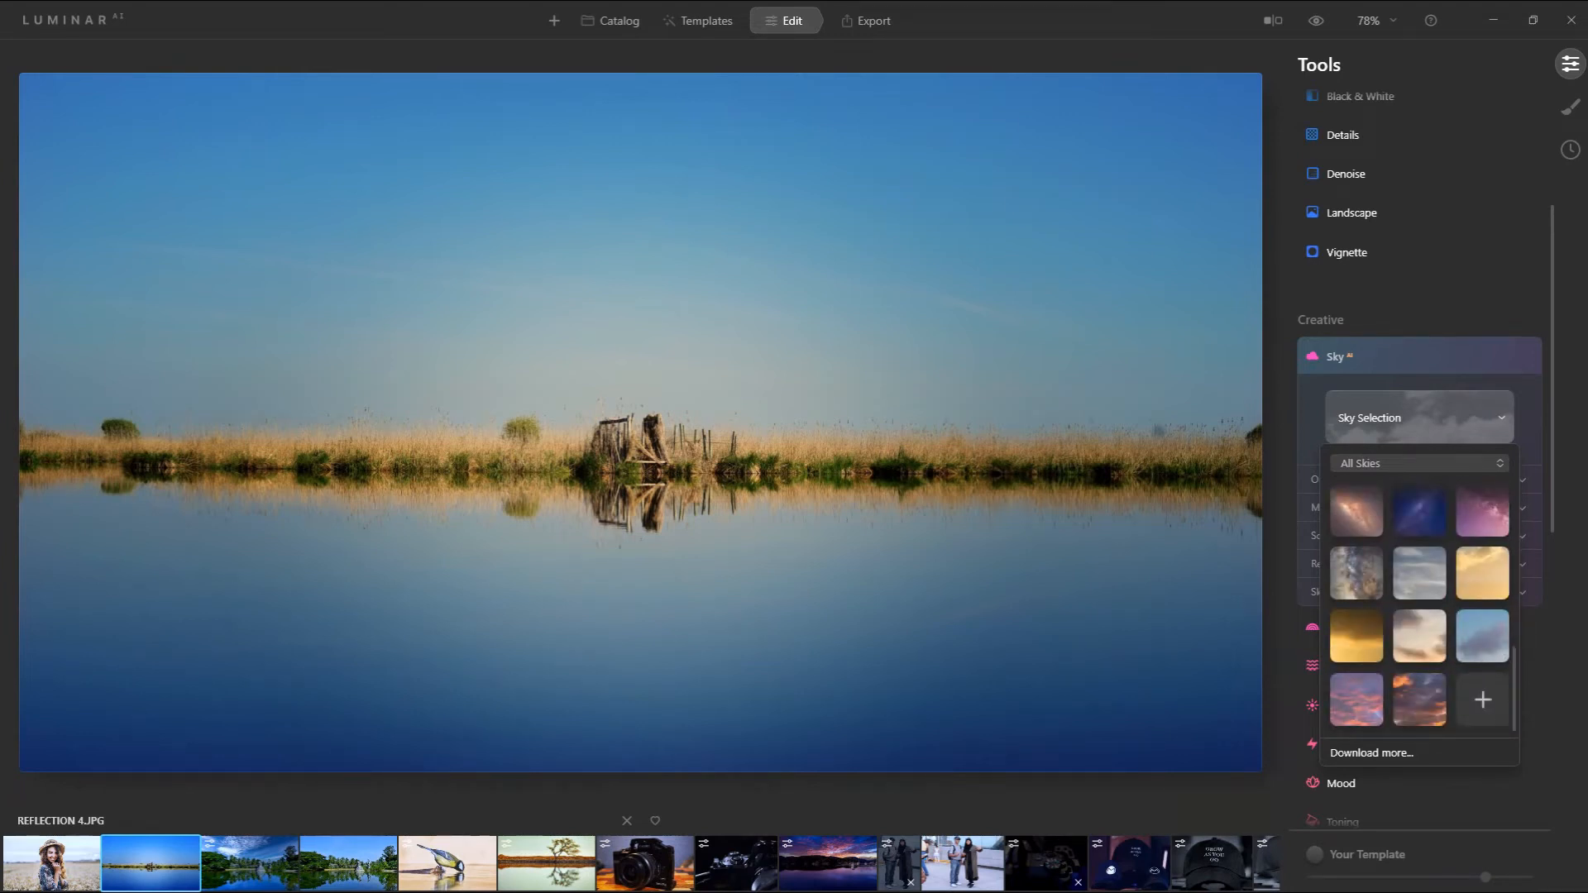
{"action": "left_click", "coordinate": [1357, 699]}
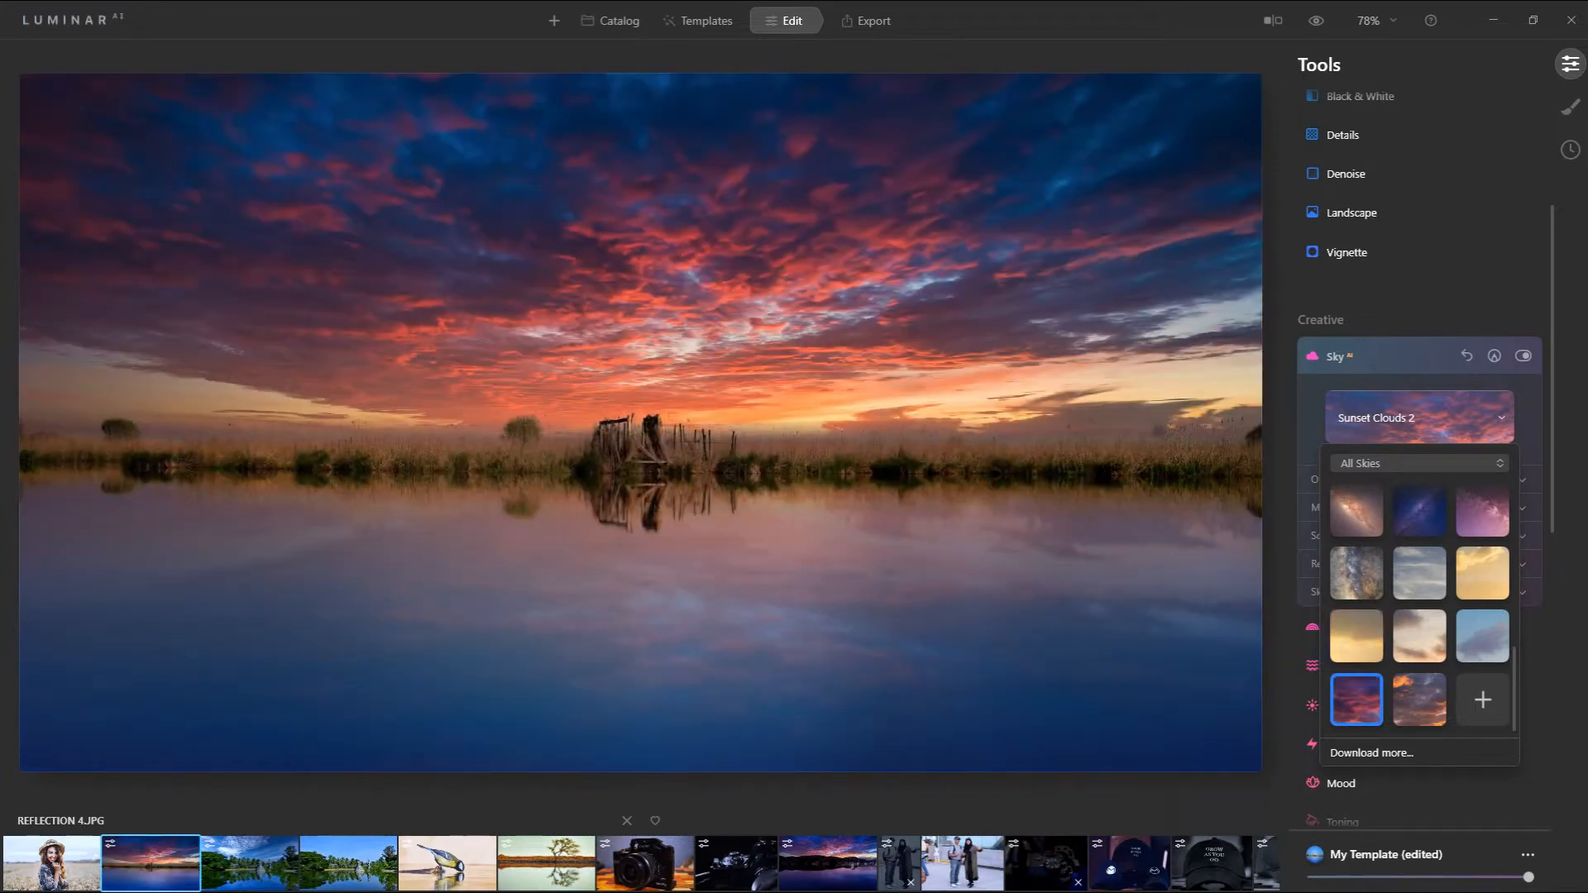
{"action": "left_click", "coordinate": [1434, 418]}
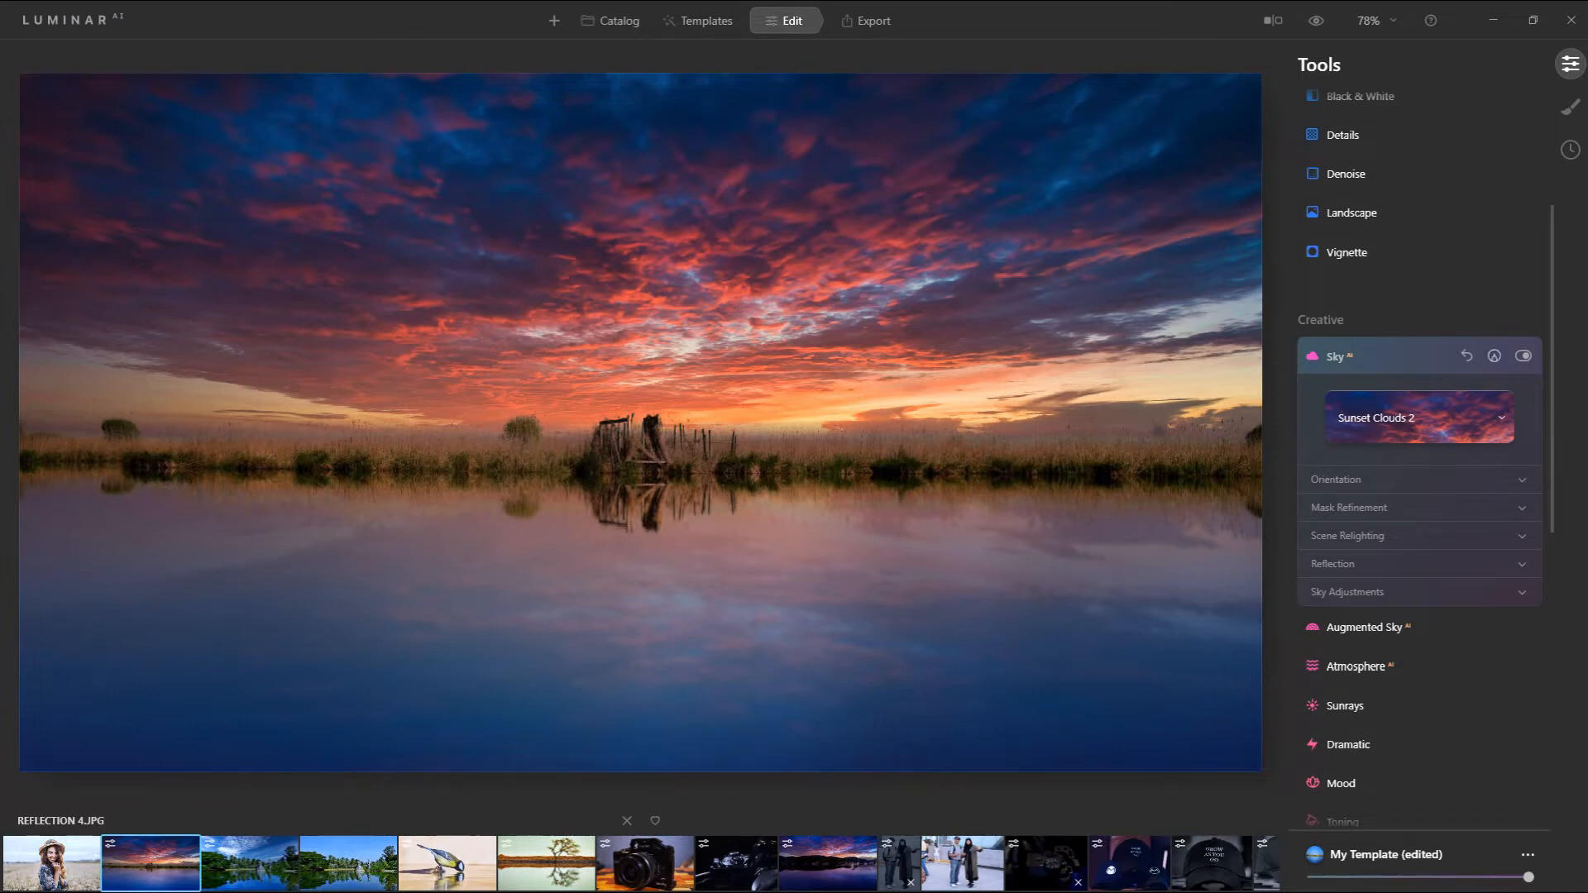
{"action": "left_click", "coordinate": [1523, 356]}
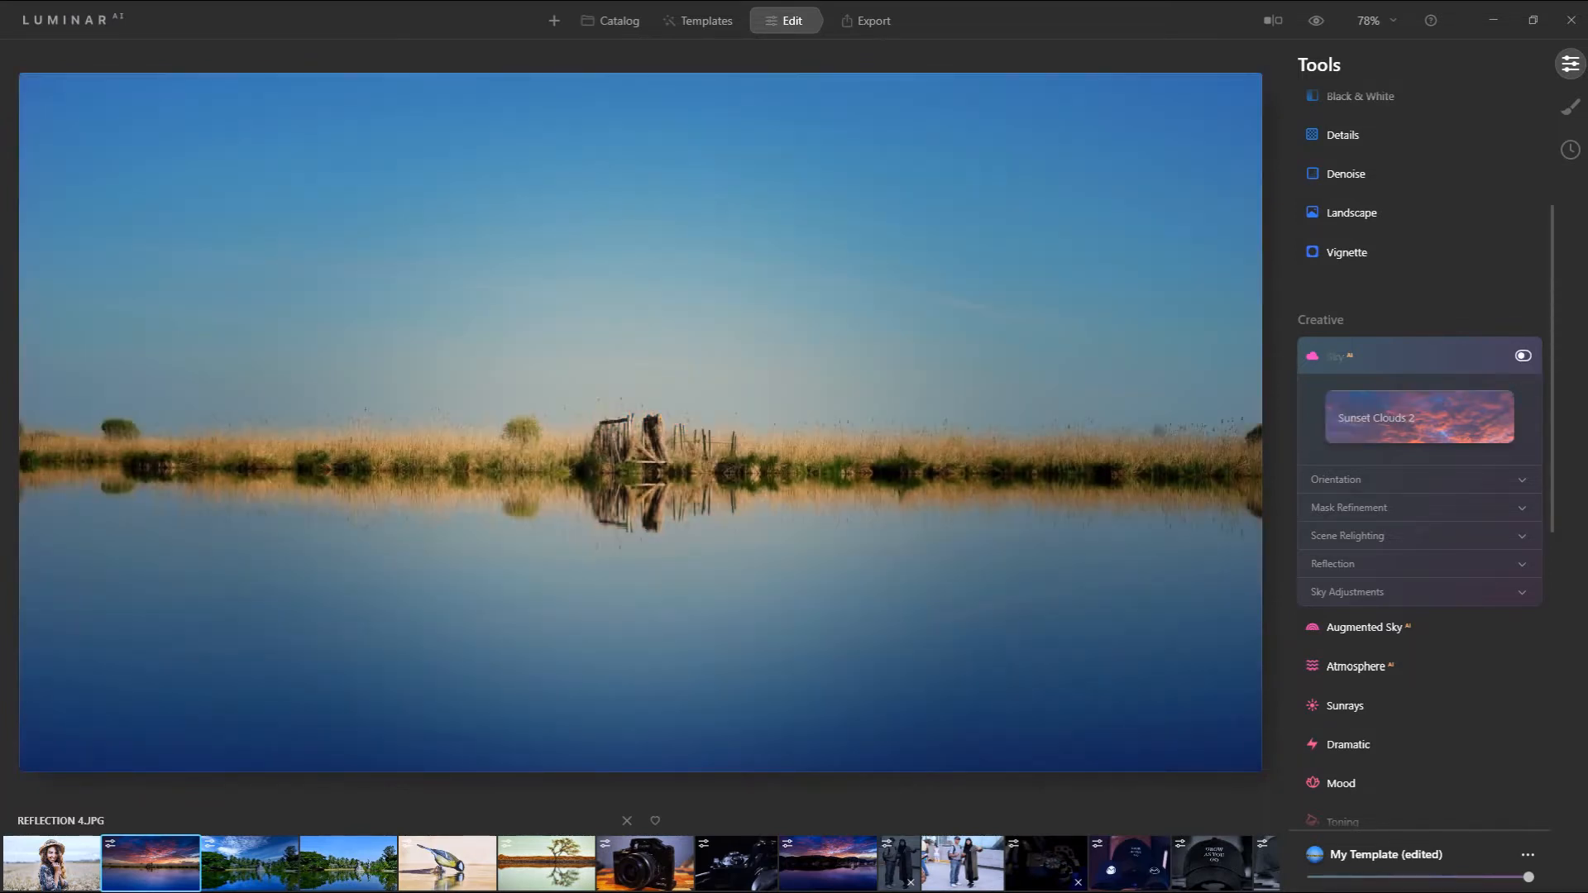
{"action": "left_click", "coordinate": [1523, 356]}
- Try the replaced sky's Reflection Amount at 100, settle on 62, and reveal the sky adjustment settings
{"action": "left_click", "coordinate": [1417, 564]}
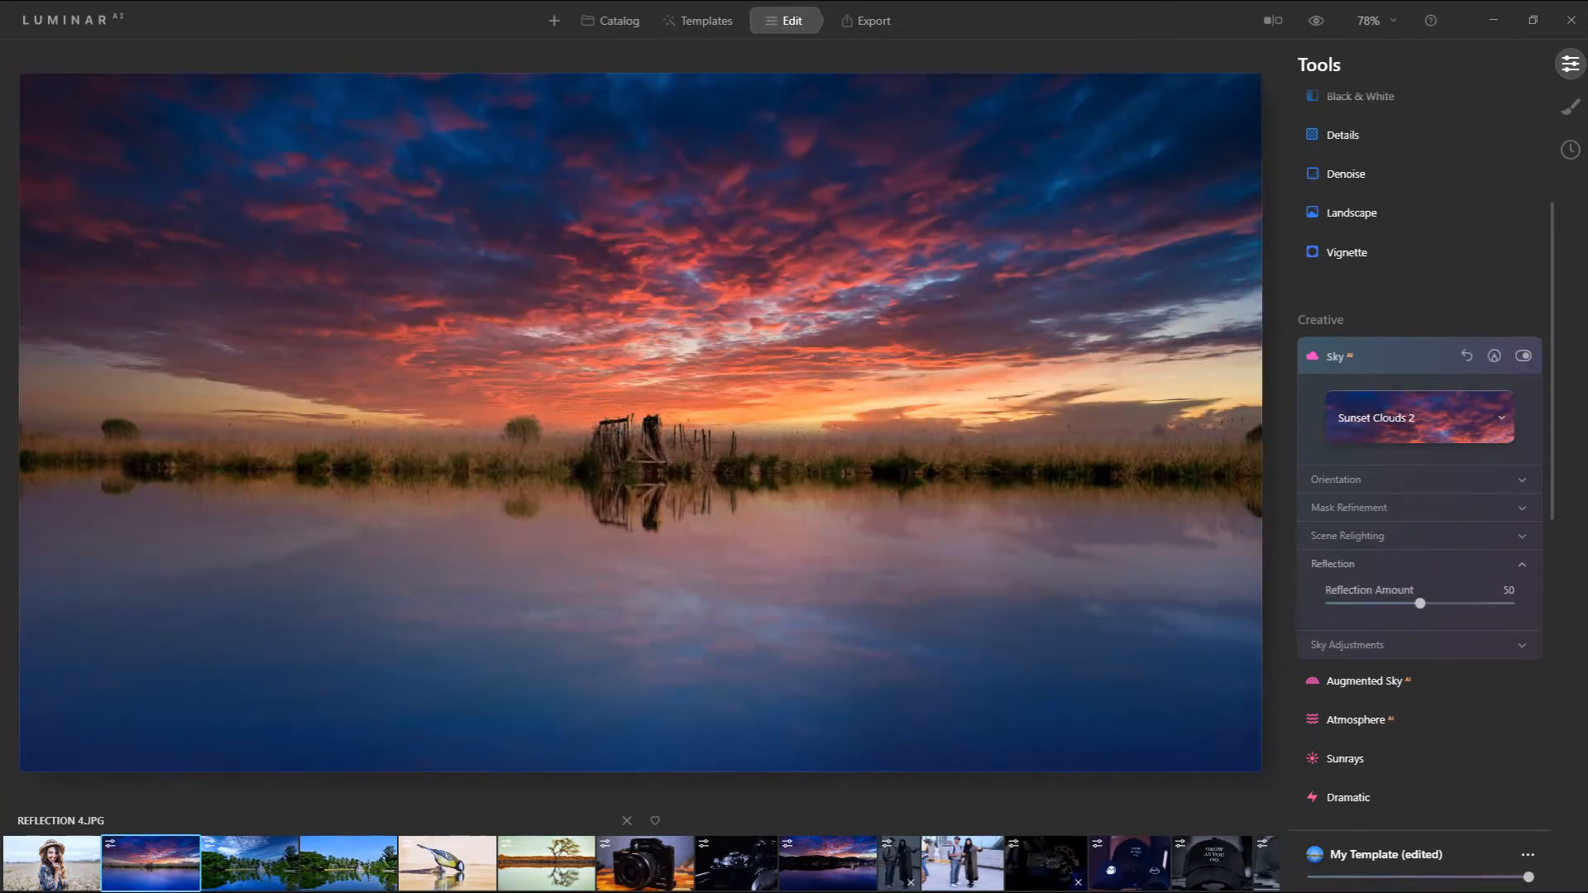
{"action": "scroll", "coordinate": [1416, 564], "scroll_direction": "down", "scroll_amount": 1}
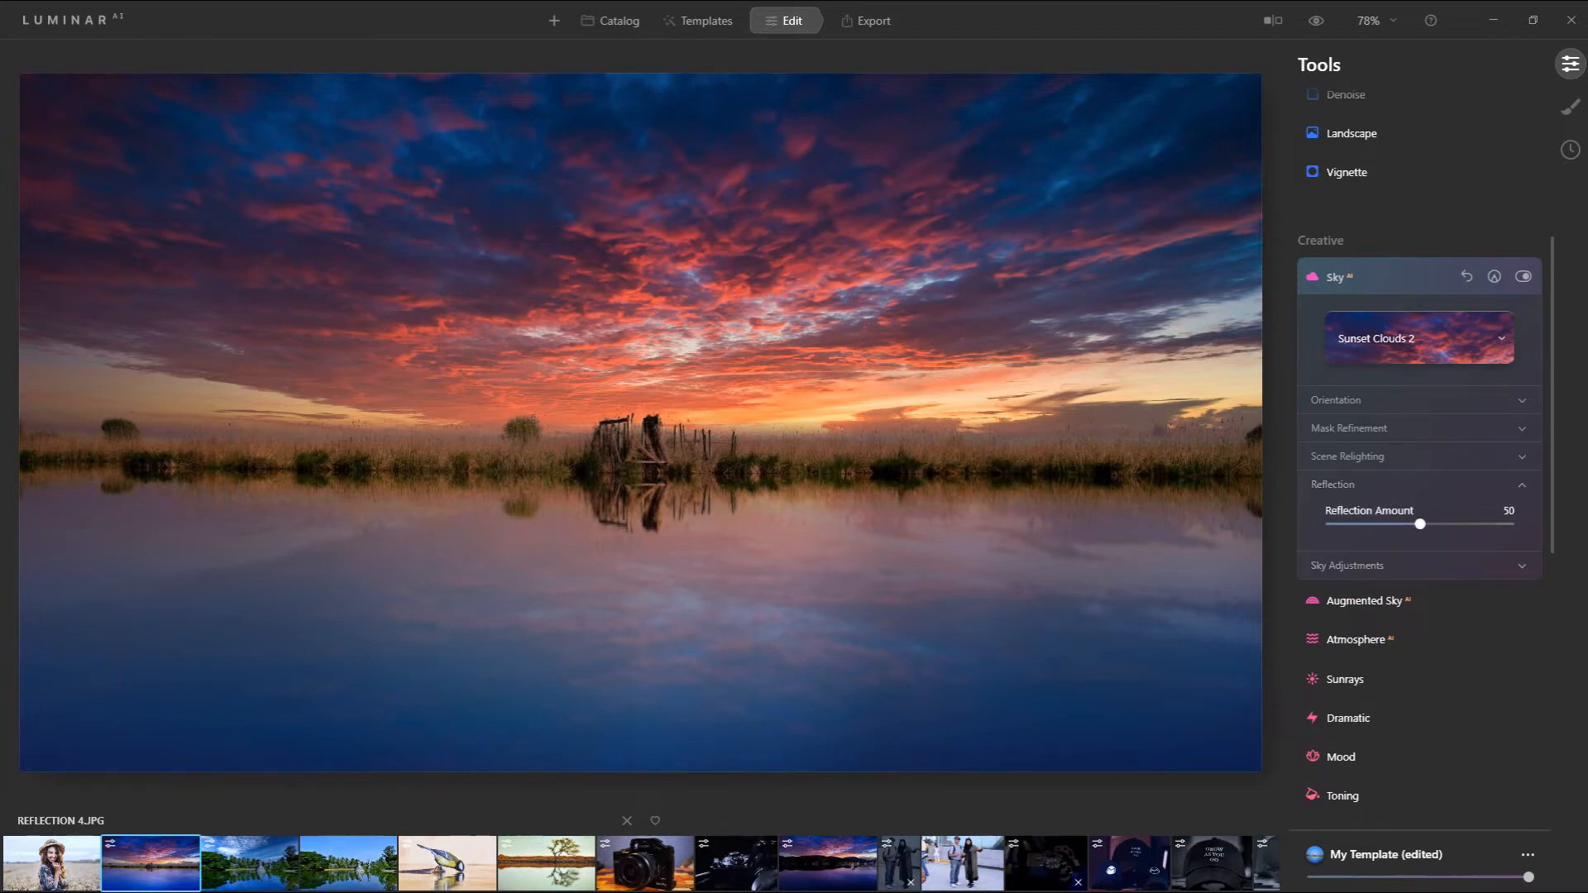
{"action": "left_click_drag", "start_coordinate": [1420, 523], "coordinate": [1511, 524]}
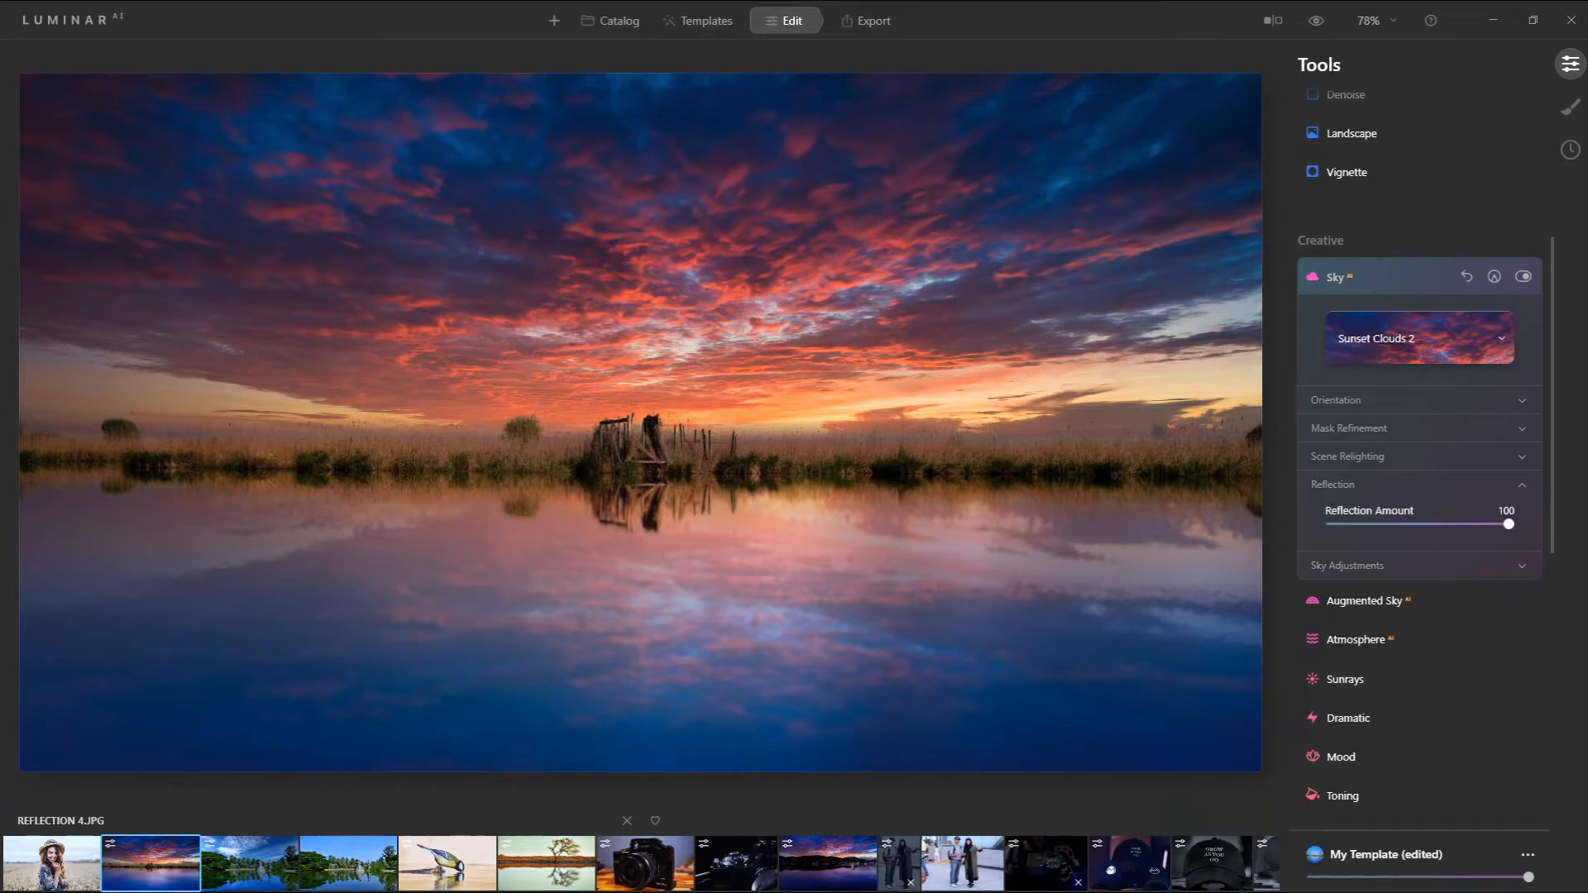
{"action": "mouse_move", "coordinate": [1509, 524]}
{"action": "left_mouse_down"}
{"action": "mouse_move", "coordinate": [1334, 524]}
{"action": "mouse_move", "coordinate": [1509, 523]}
{"action": "left_mouse_up"}
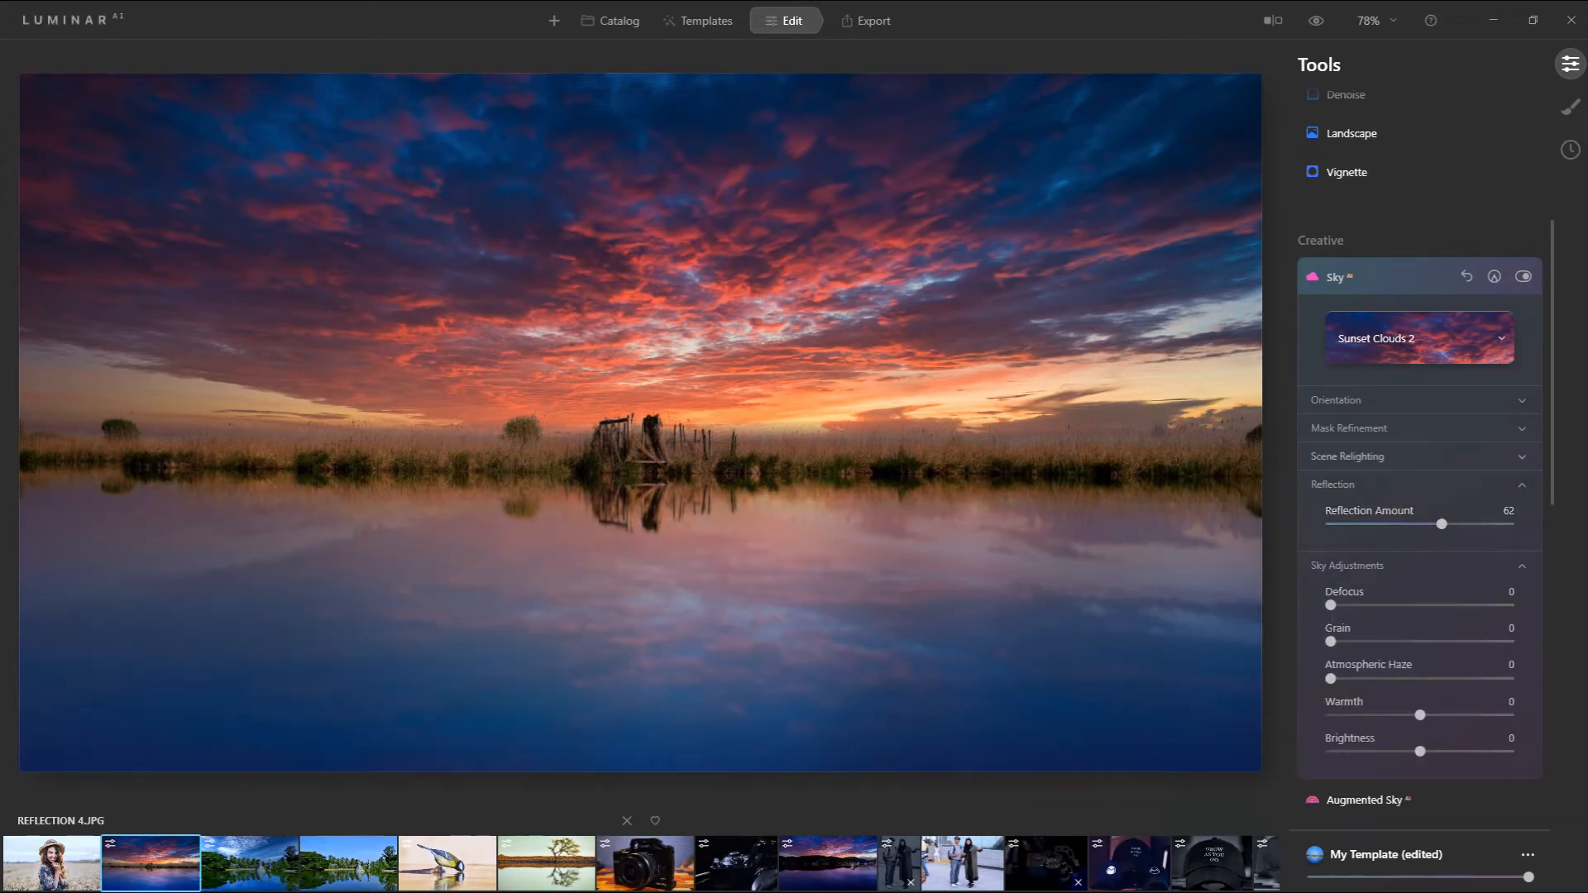
- Set the lake scene's Relight Strength to 86 and Relight Saturation to 67
{"action": "left_click", "coordinate": [1357, 457]}
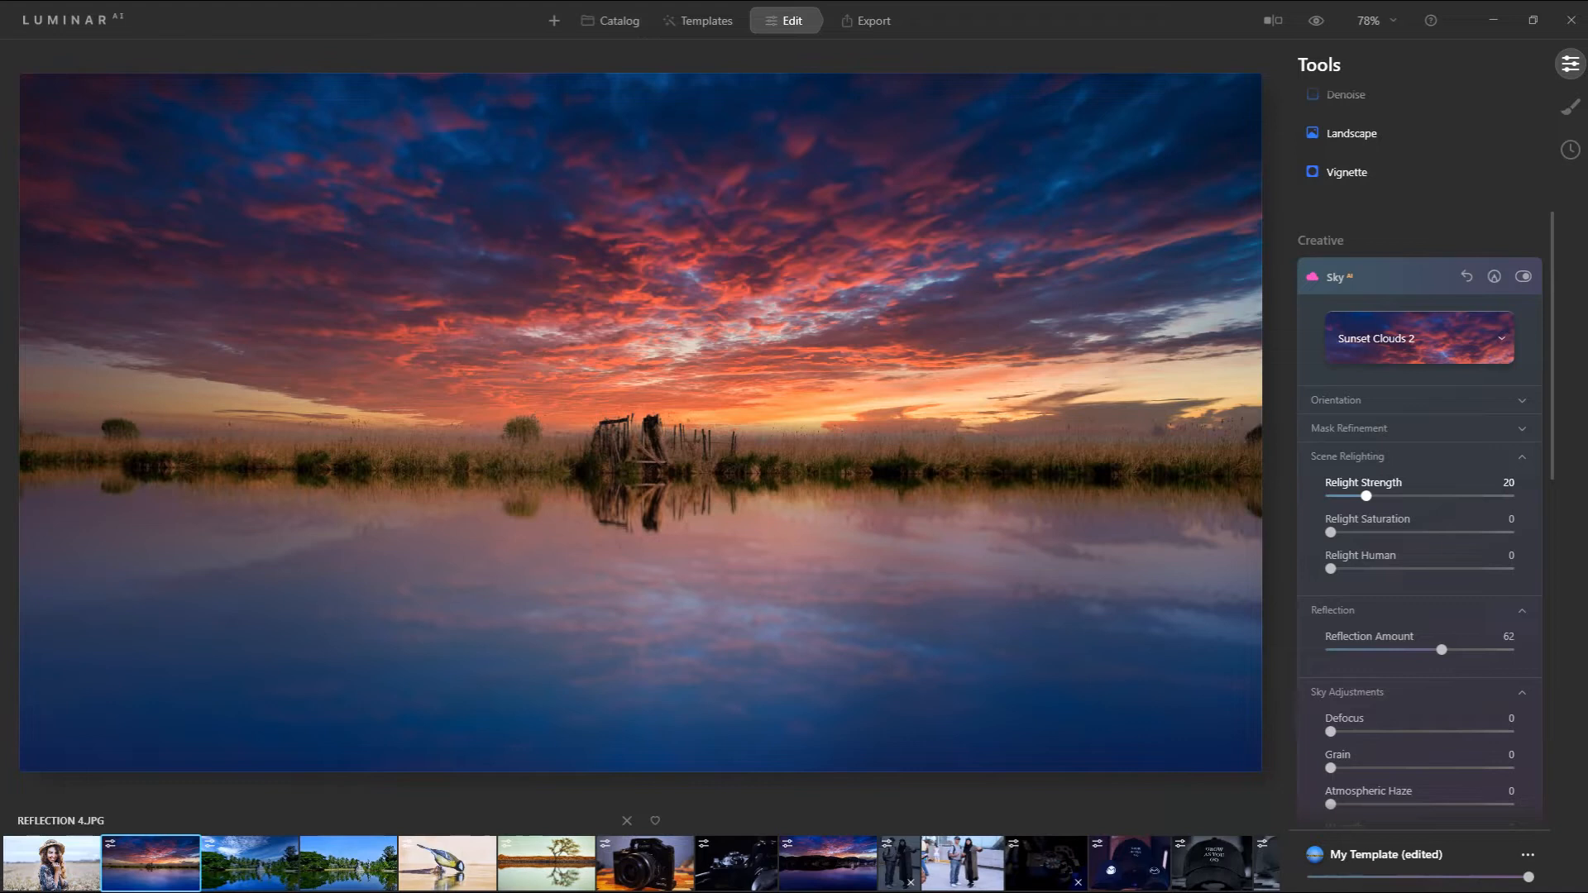
{"action": "left_click_drag", "start_coordinate": [1367, 495], "coordinate": [1373, 496]}
{"action": "left_click_drag", "start_coordinate": [1373, 495], "coordinate": [1508, 496]}
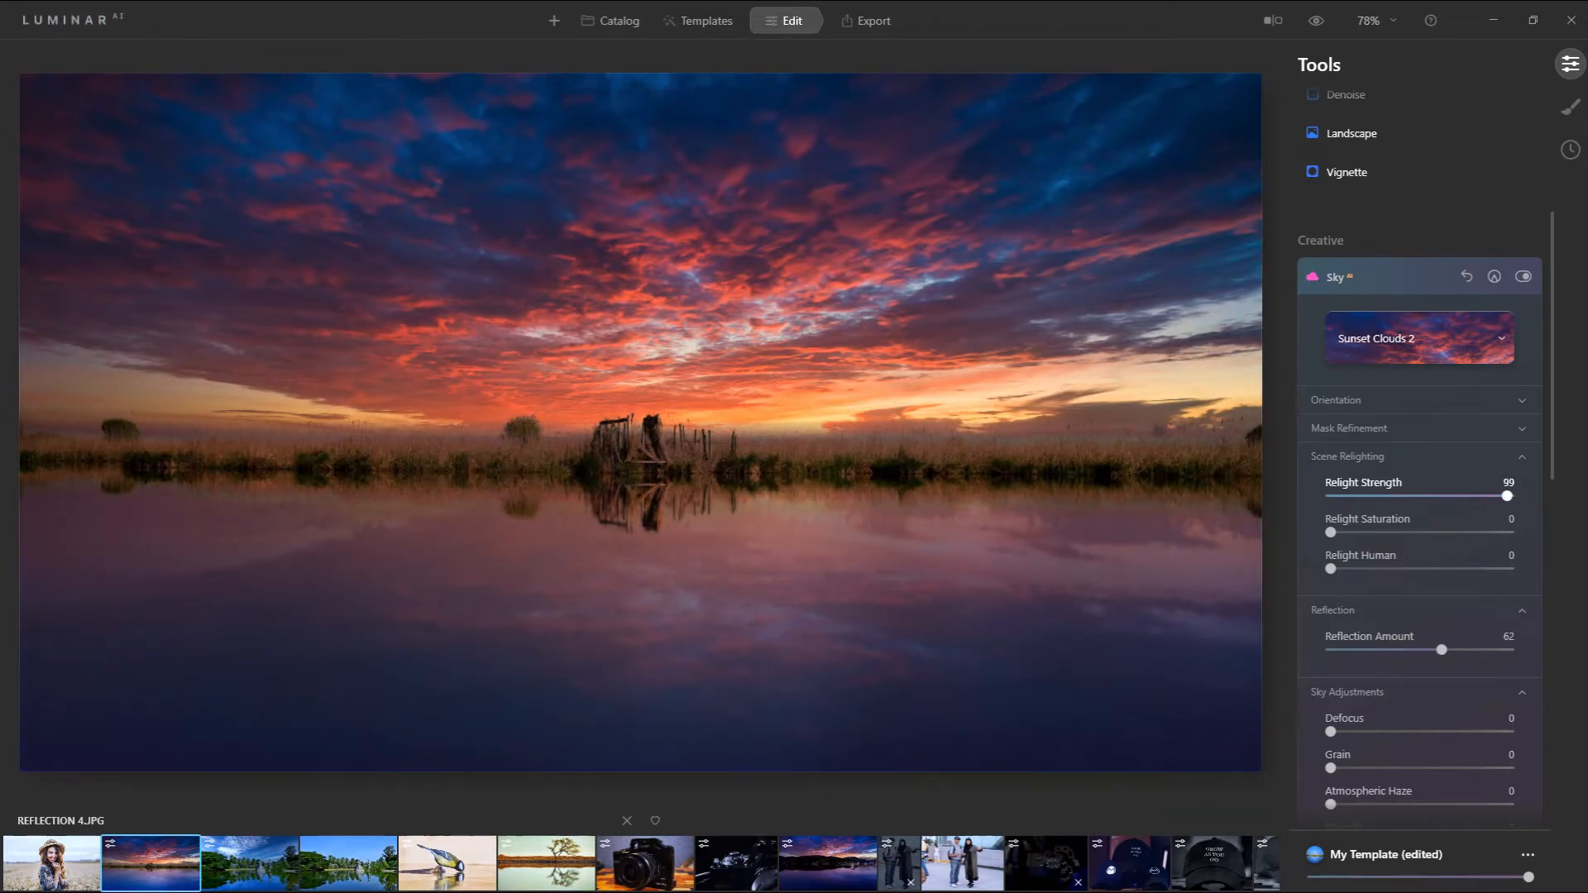
{"action": "mouse_move", "coordinate": [1507, 496]}
{"action": "left_mouse_down"}
{"action": "mouse_move", "coordinate": [1419, 495]}
{"action": "mouse_move", "coordinate": [1485, 495]}
{"action": "left_mouse_up"}
{"action": "left_click_drag", "start_coordinate": [1330, 532], "coordinate": [1449, 532]}
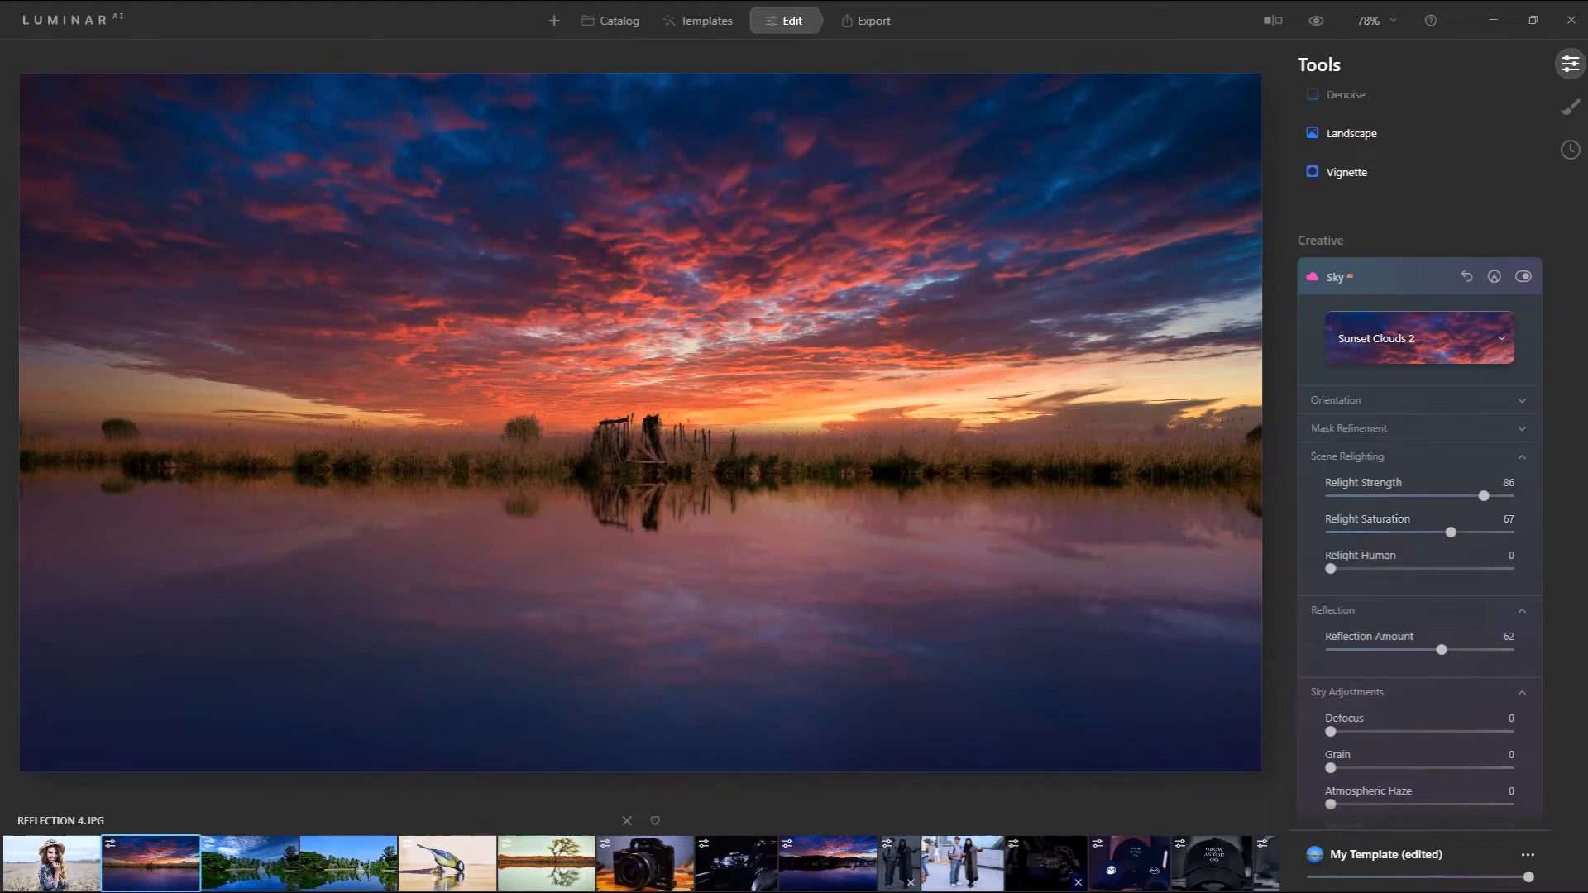
- Switch to RELIGHT-HUMAN.JPG and set the Defocus of its Sunset 4 sky to 85
{"action": "key", "text": "ctrl+minus"}
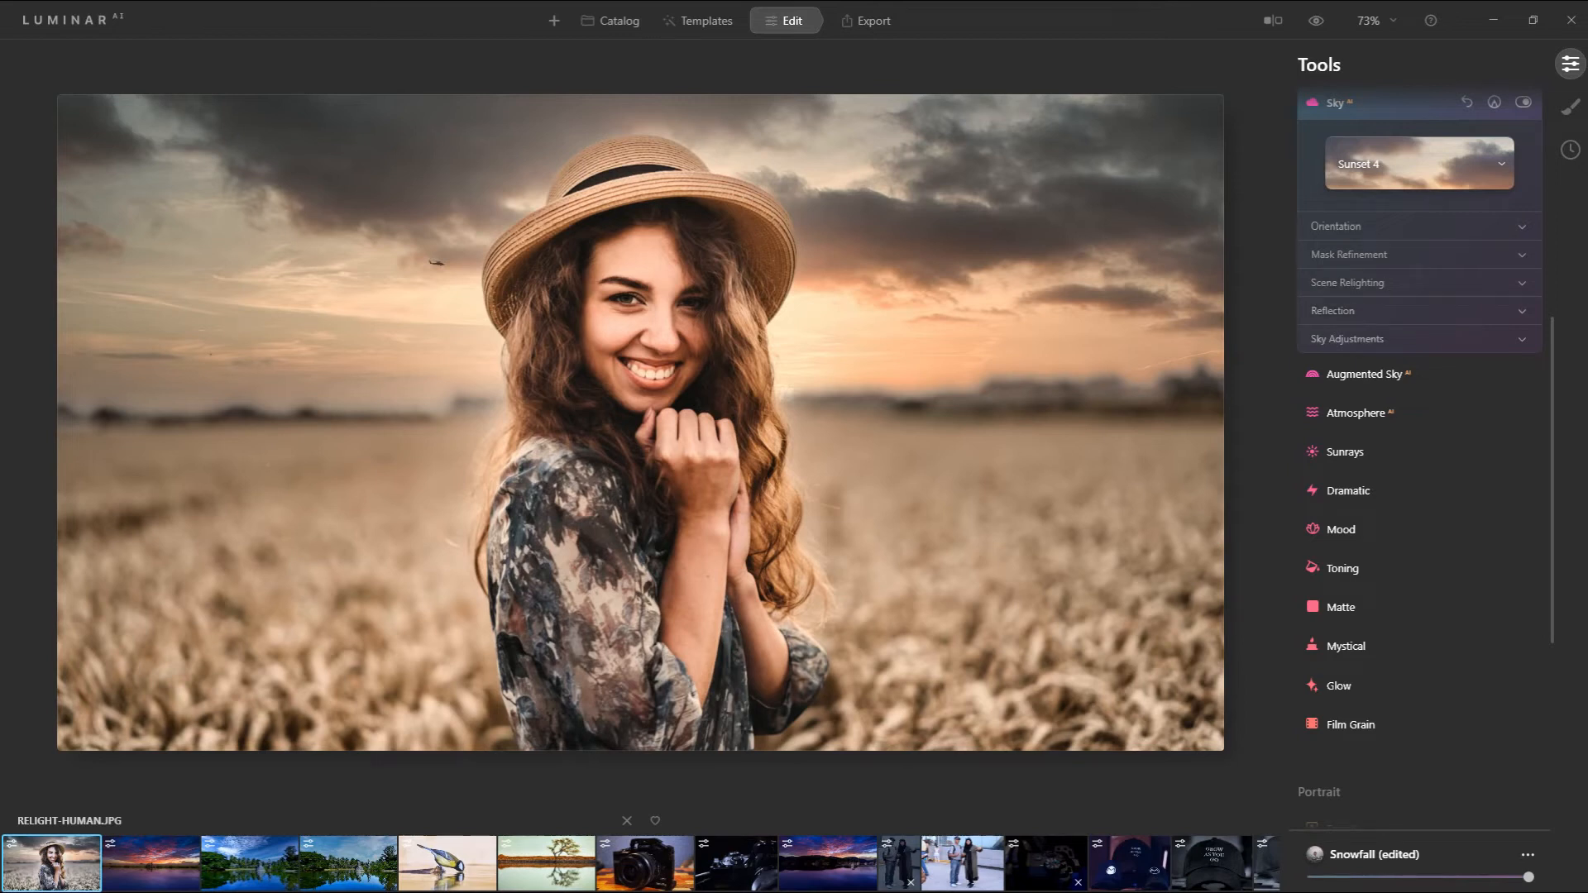
{"action": "left_click", "coordinate": [1348, 339]}
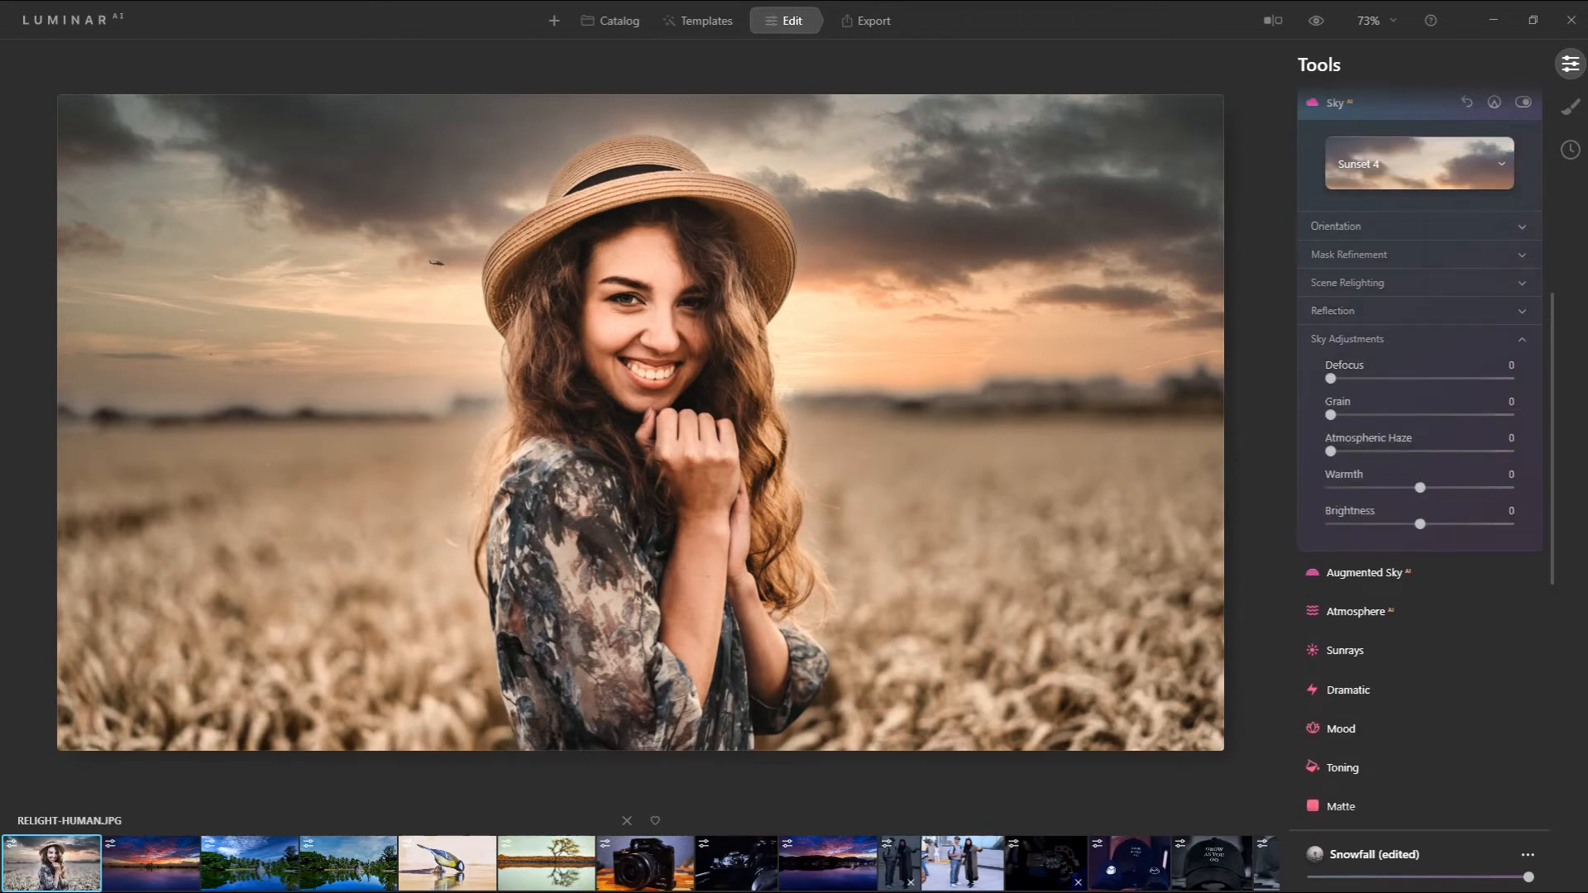
{"action": "left_click", "coordinate": [1523, 102]}
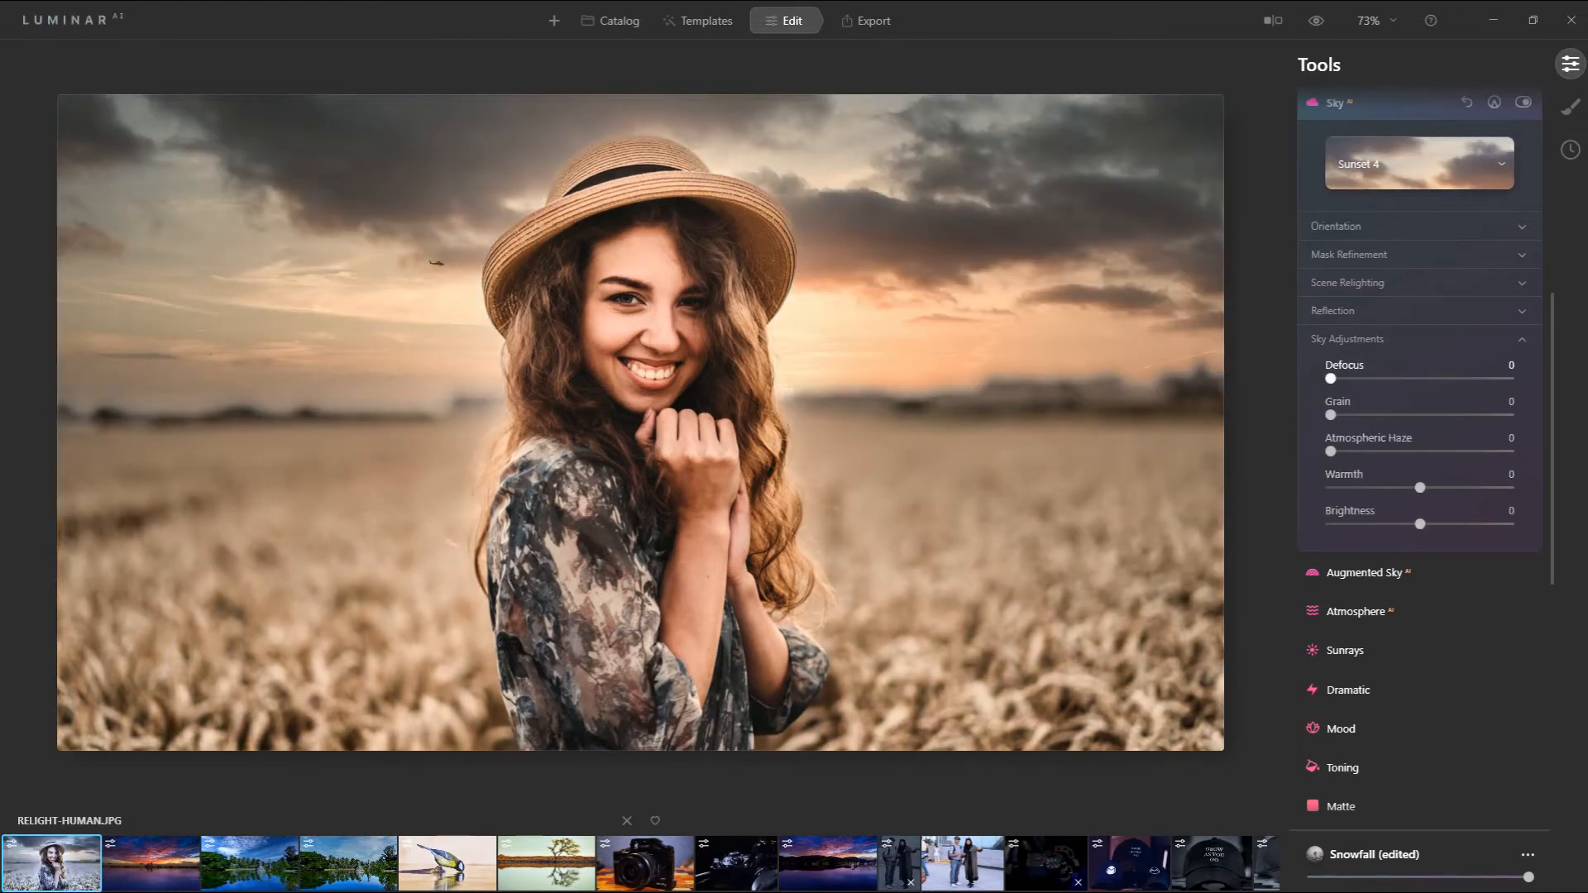
{"action": "left_click_drag", "start_coordinate": [1331, 378], "coordinate": [1482, 378]}
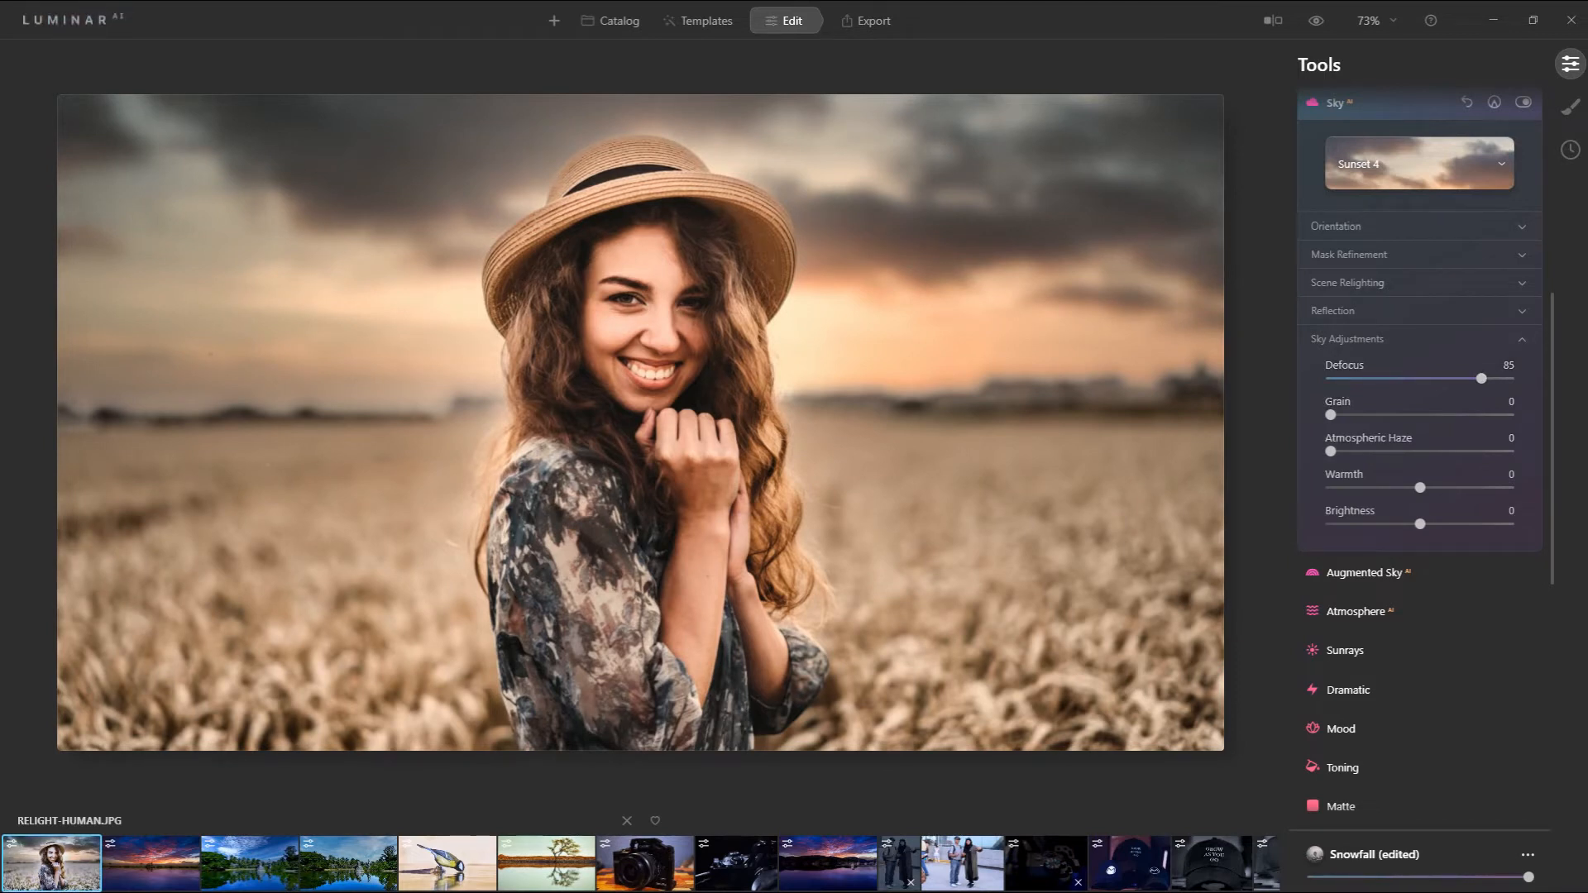
- Relight the portrait scene with Relight Strength 57, Relight Saturation 30 and Relight Human 88
{"action": "left_click", "coordinate": [1349, 283]}
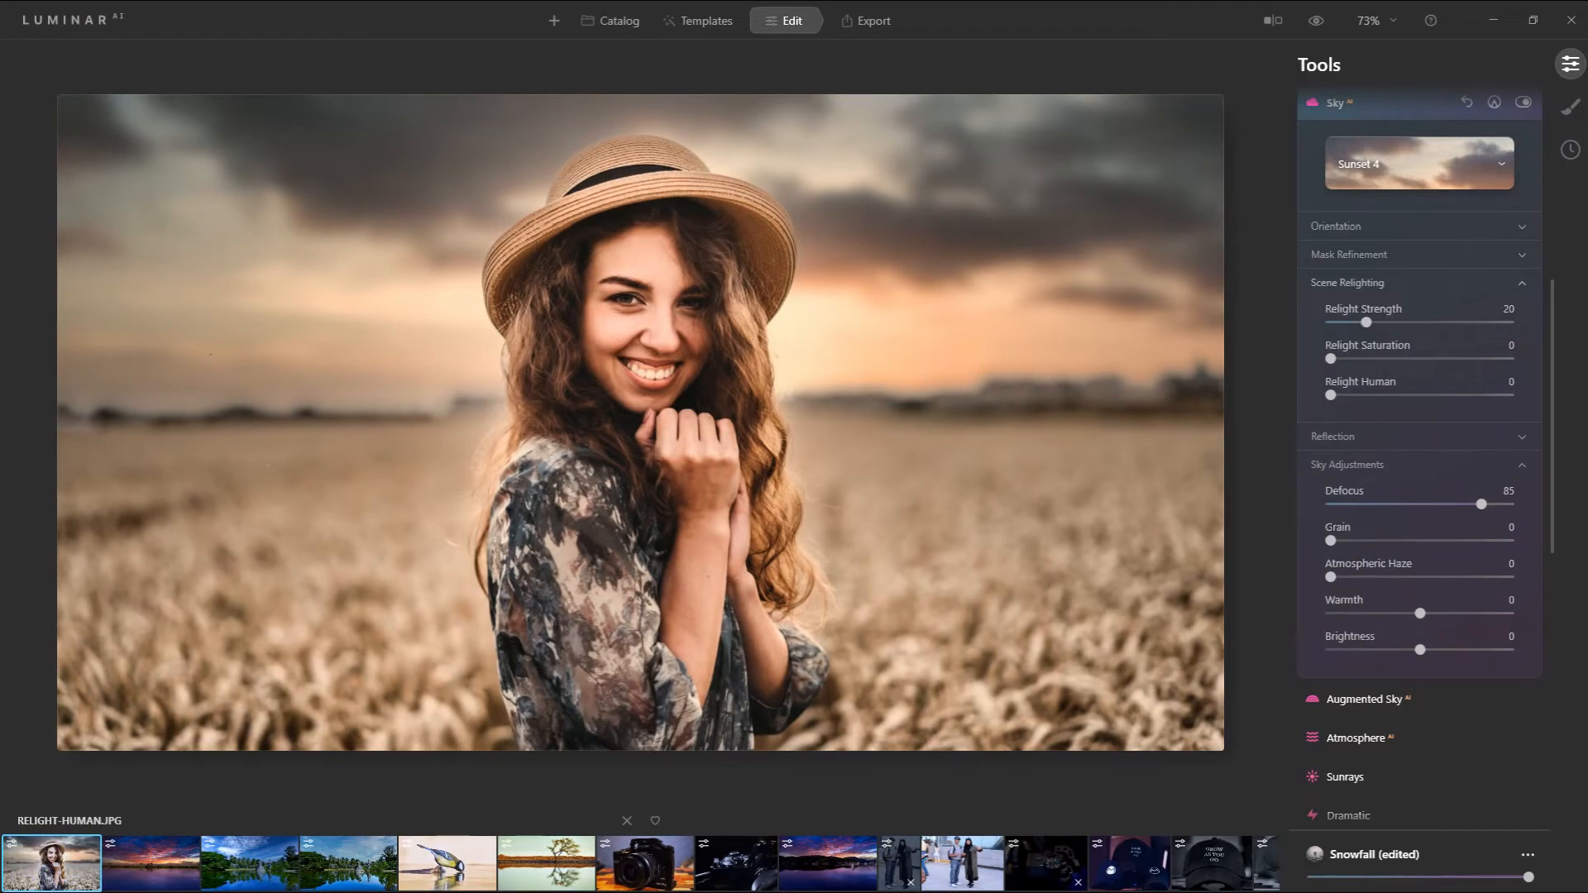
{"action": "left_click_drag", "start_coordinate": [1366, 322], "coordinate": [1433, 322]}
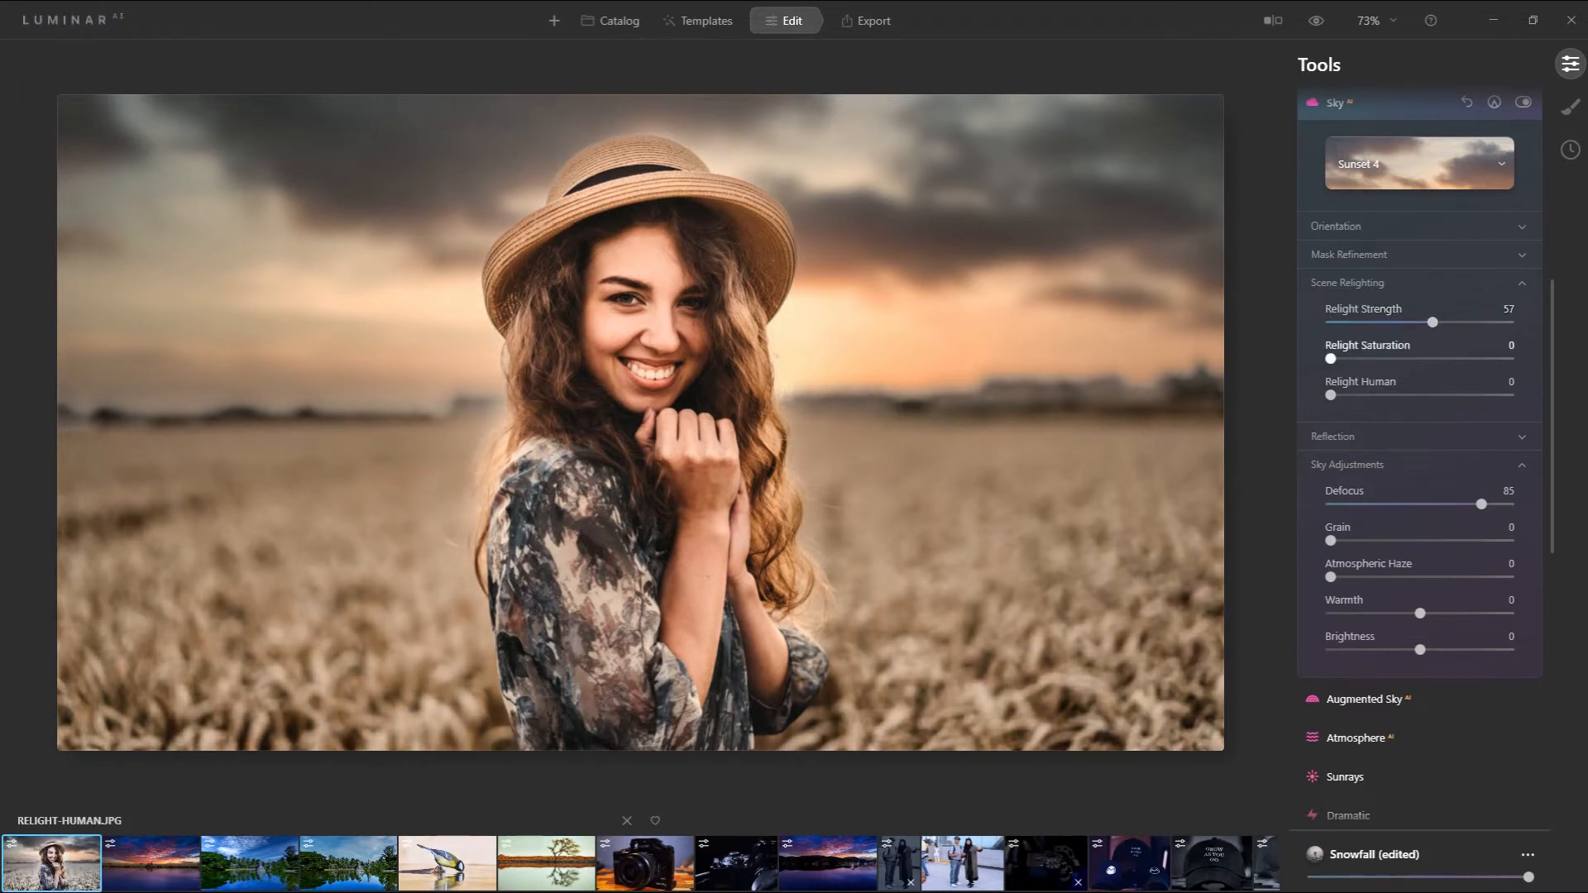
{"action": "left_click_drag", "start_coordinate": [1331, 358], "coordinate": [1384, 358]}
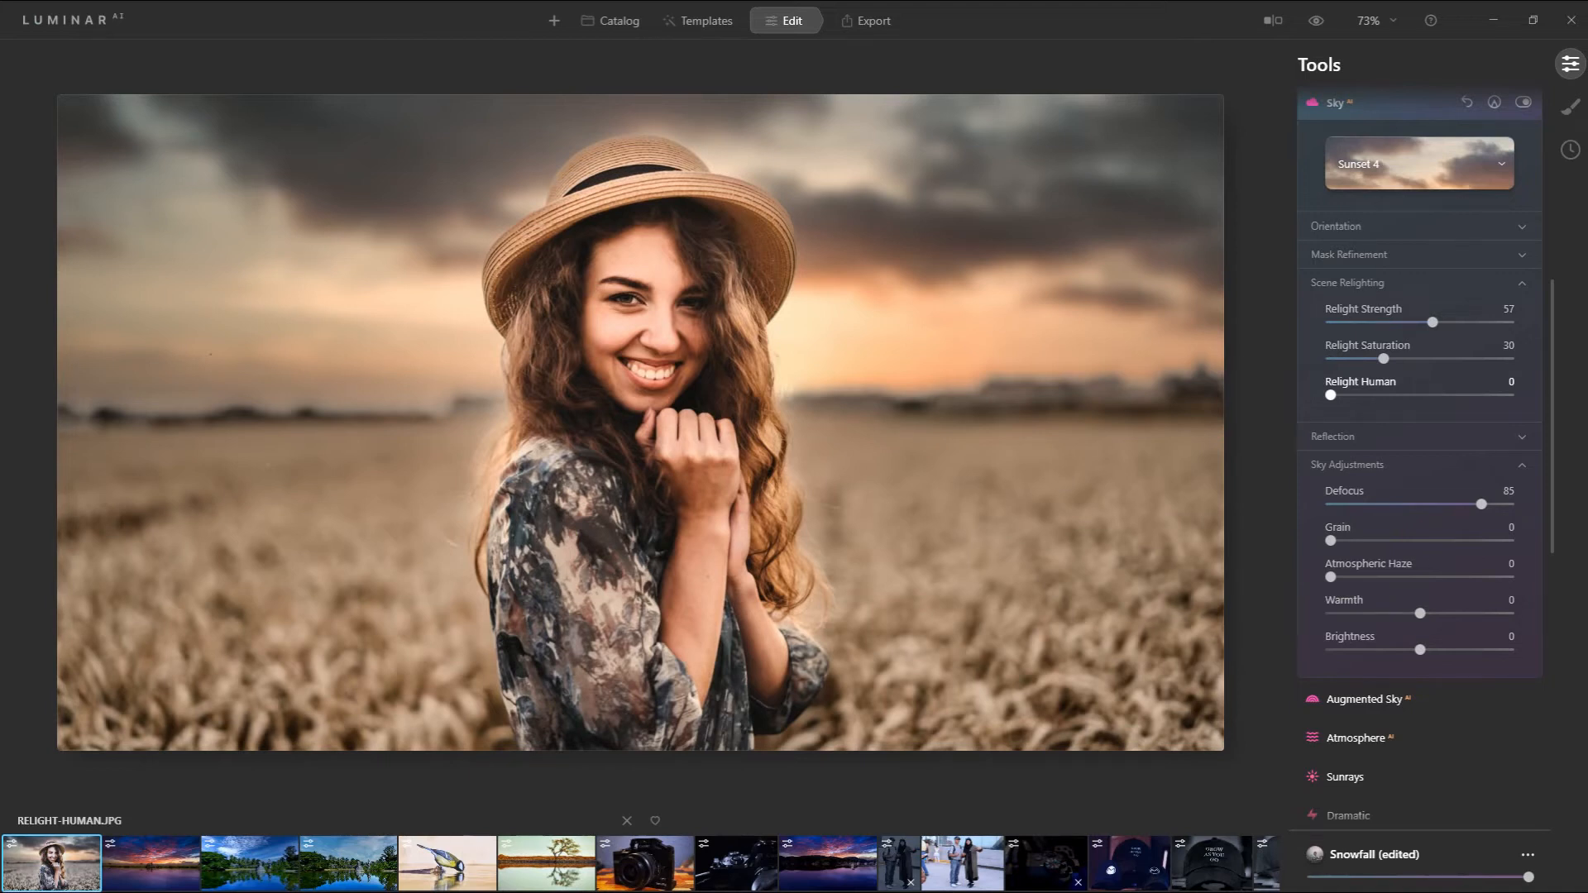
{"action": "left_click_drag", "start_coordinate": [1331, 394], "coordinate": [1487, 395]}
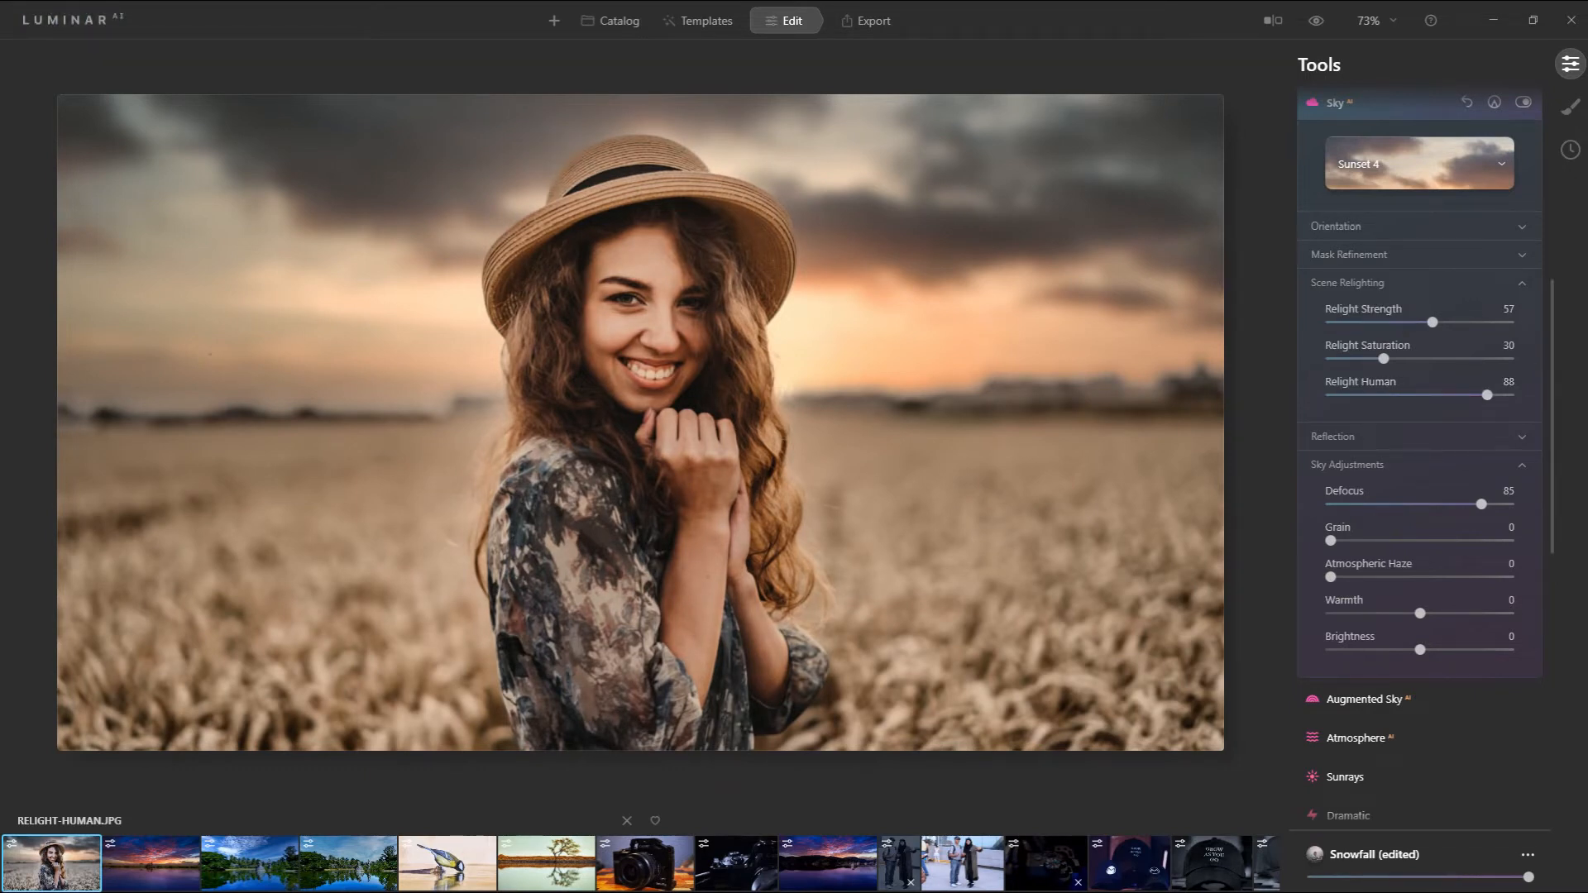
- Compare the edited portrait with the original image twice
{"action": "key", "text": "backslash"}
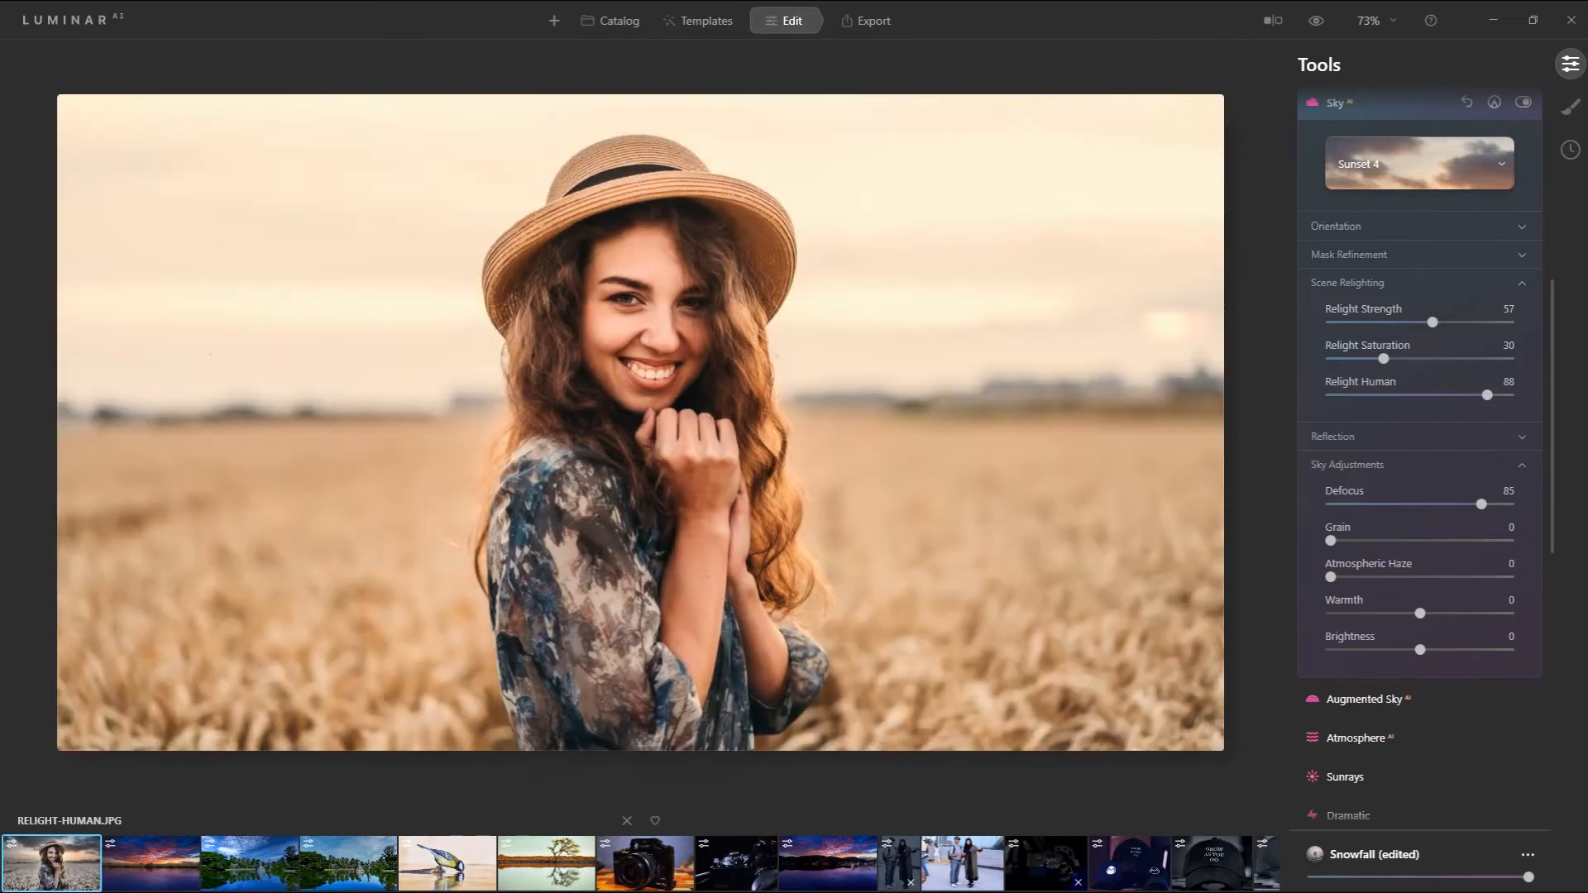
{"action": "key", "text": "backslash"}
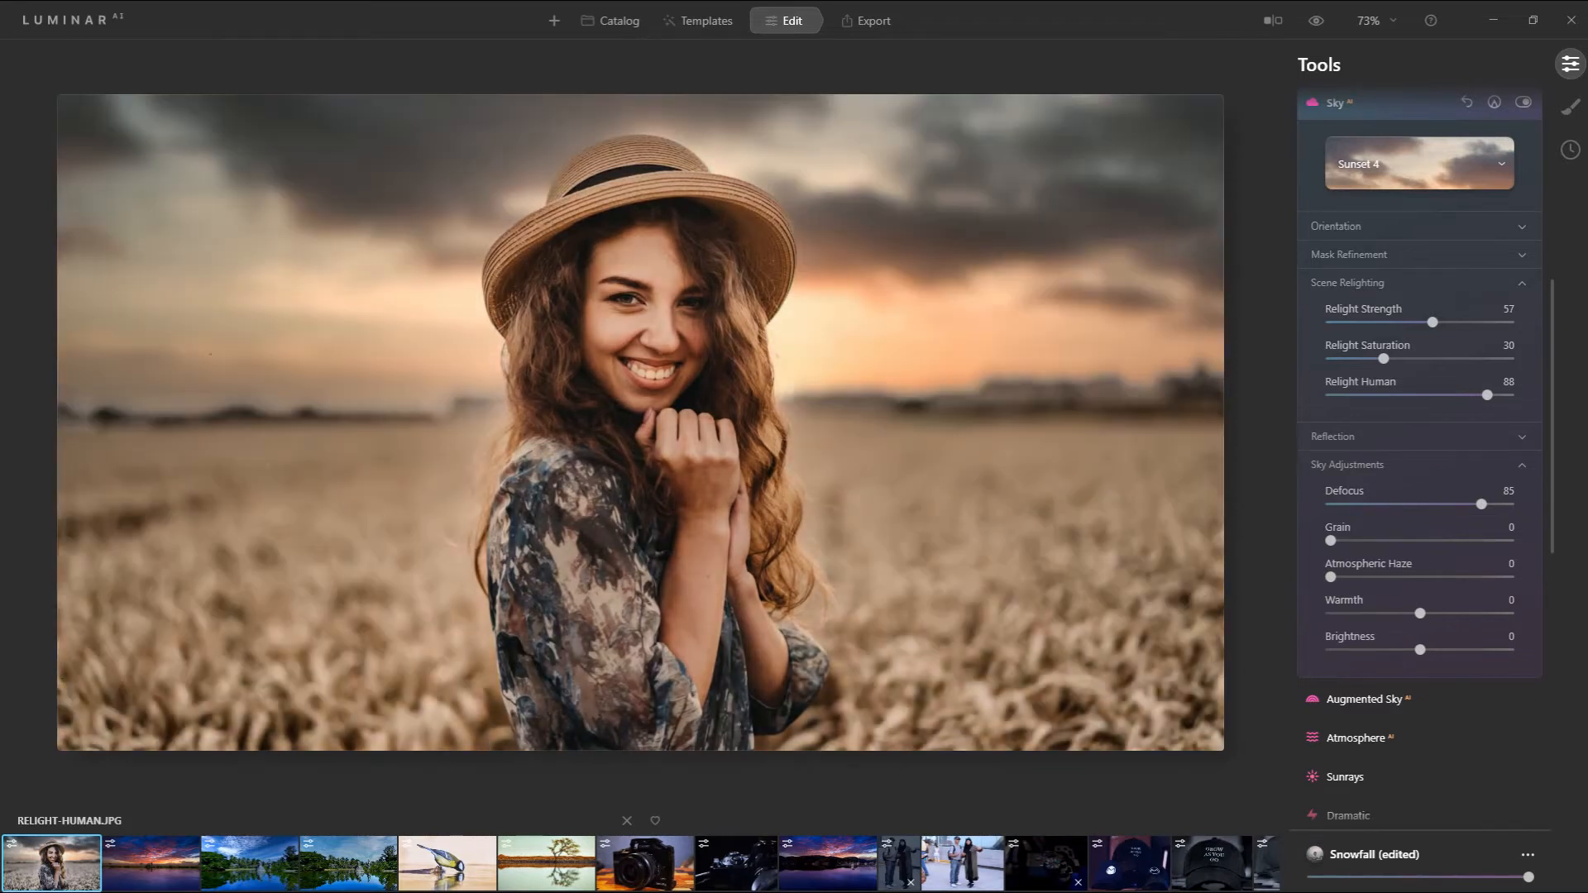
{"action": "key", "text": "backslash"}
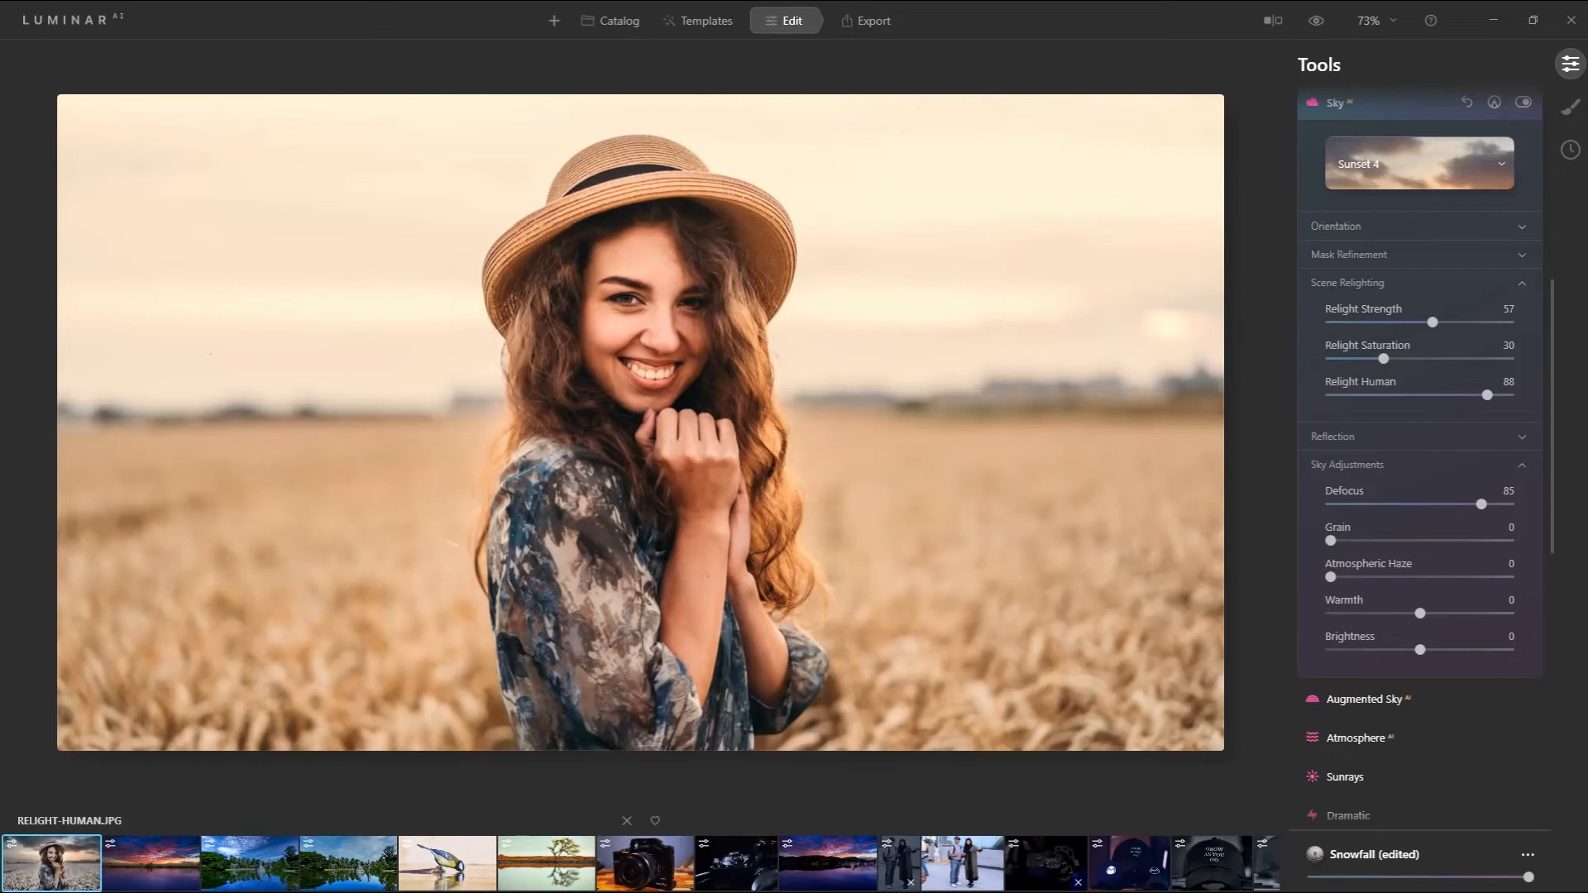
{"action": "key", "text": "backslash"}
- Compare the woman's relighting at Relight Human 0, set it to 78, and collapse the relighting settings
{"action": "left_click_drag", "start_coordinate": [1487, 395], "coordinate": [1331, 396]}
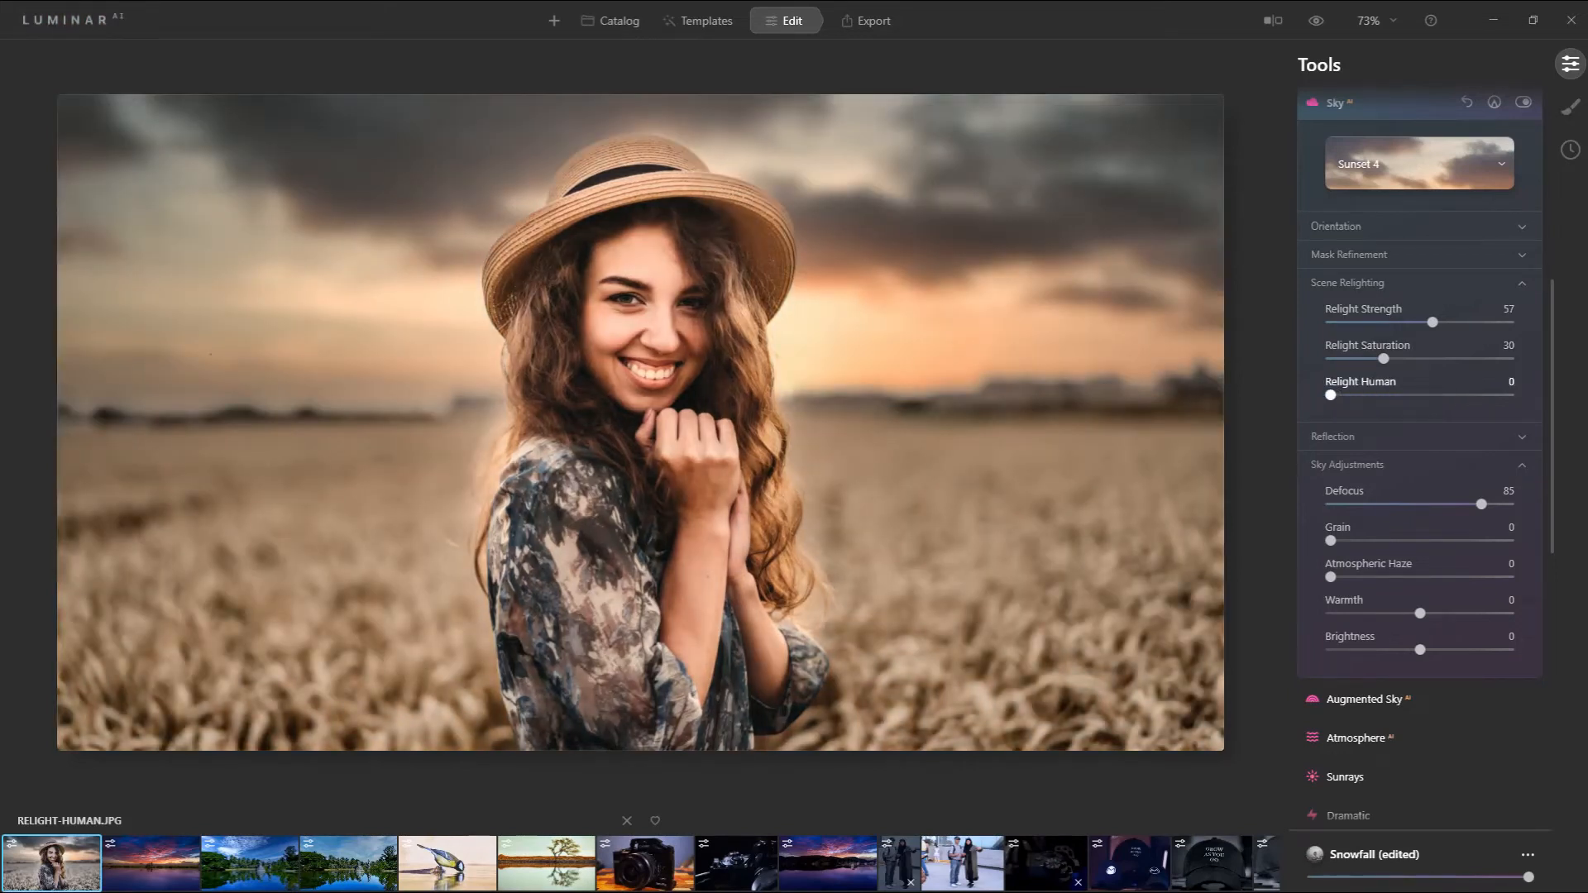
{"action": "left_click_drag", "start_coordinate": [1331, 396], "coordinate": [1469, 396]}
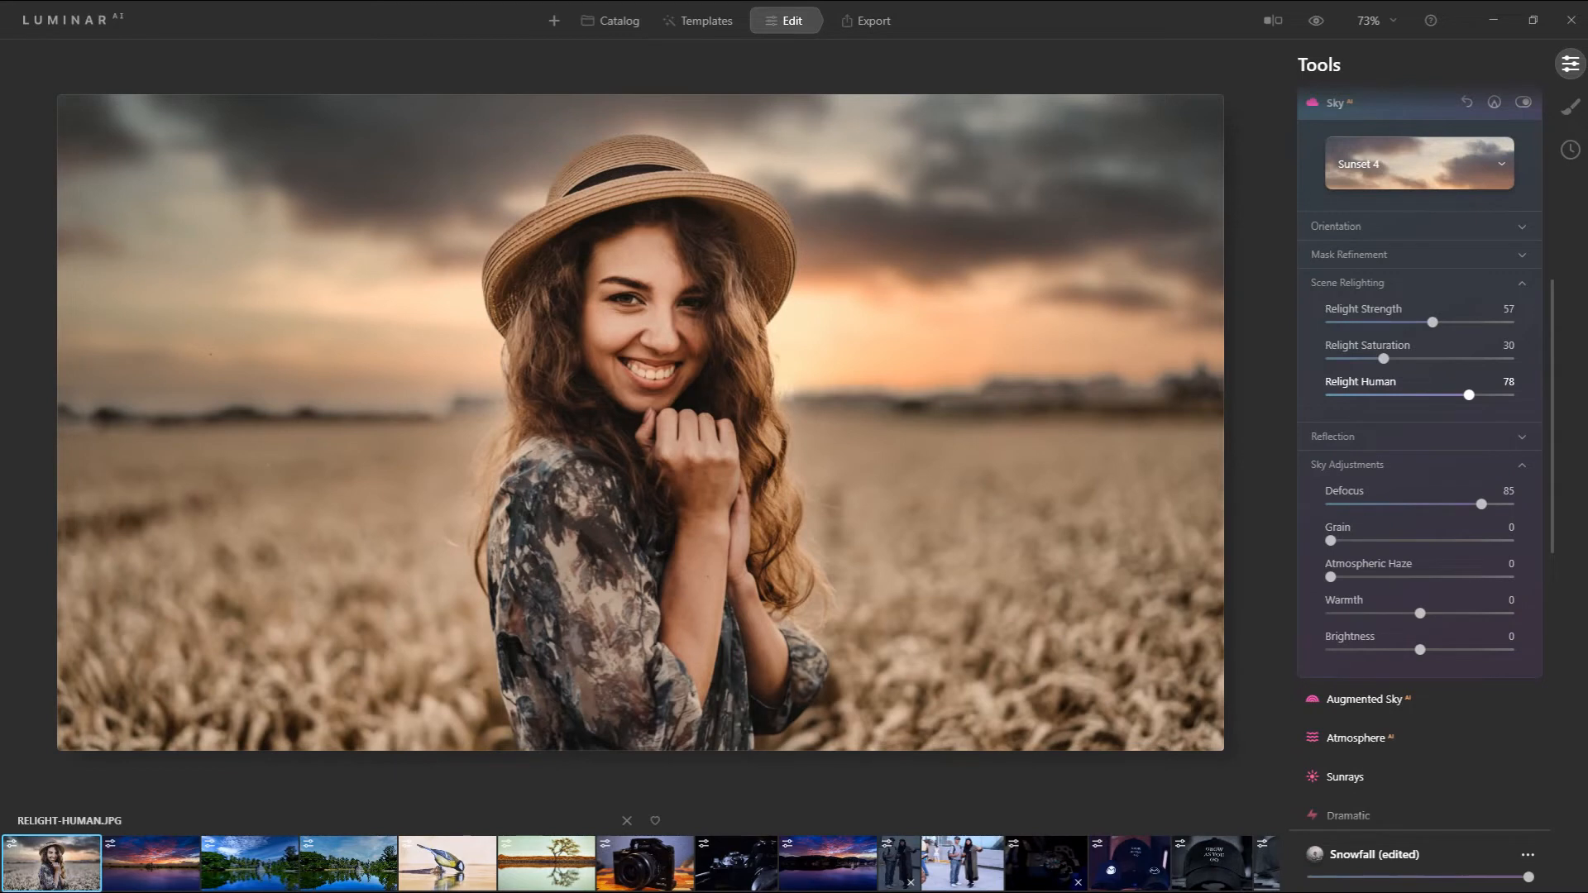
{"action": "left_click", "coordinate": [1347, 283]}
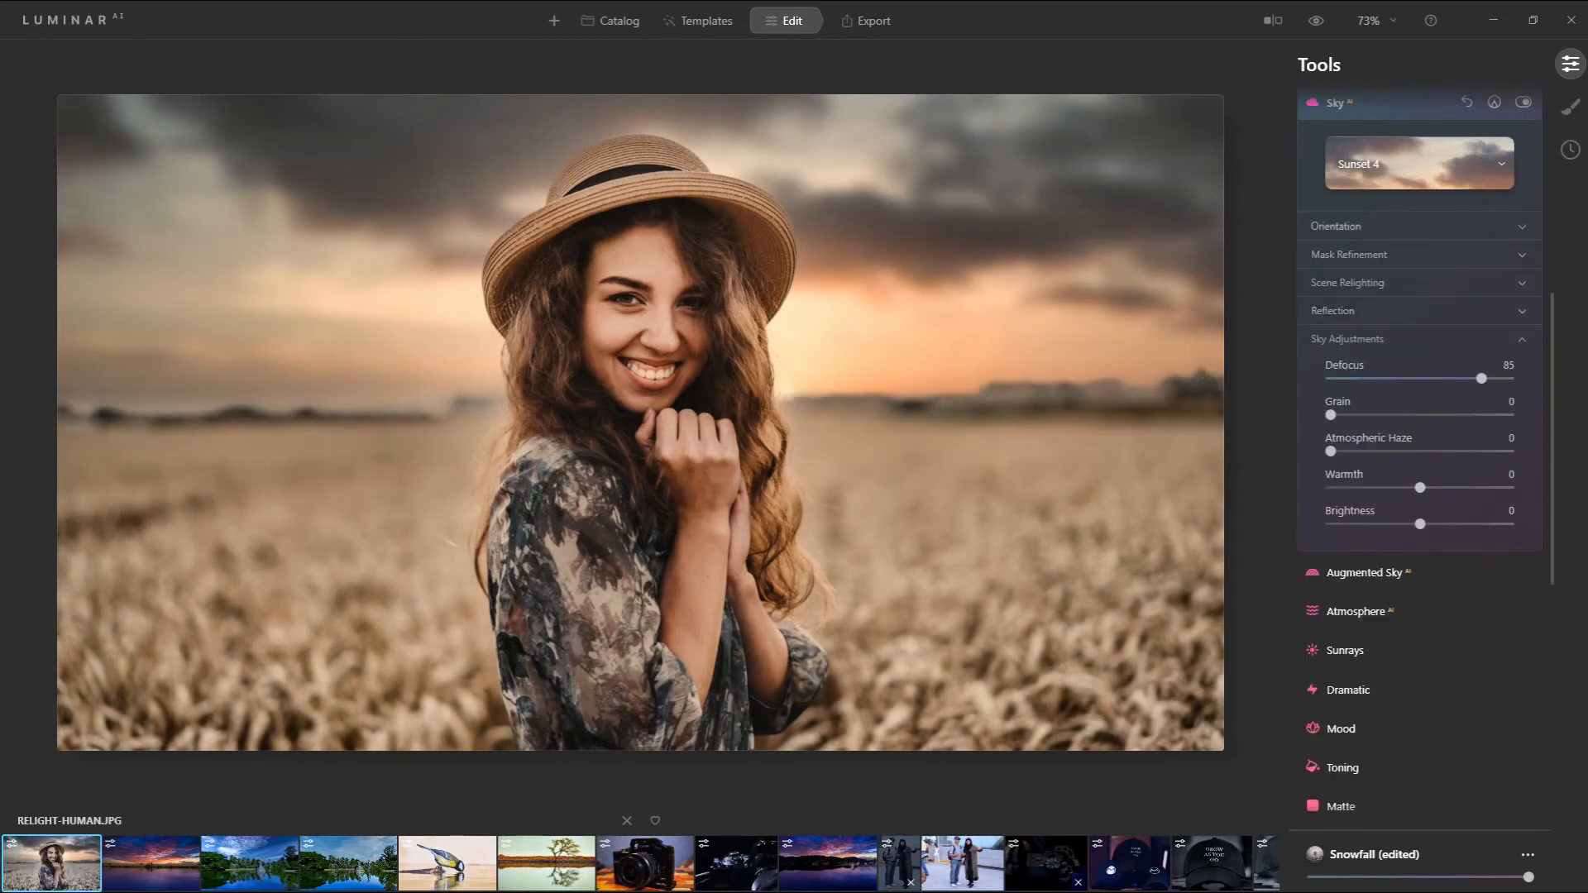
- Adjust the replaced sky's orientation with Horizon Blending 125 and Vertical Offset 47
{"action": "left_click", "coordinate": [1336, 225]}
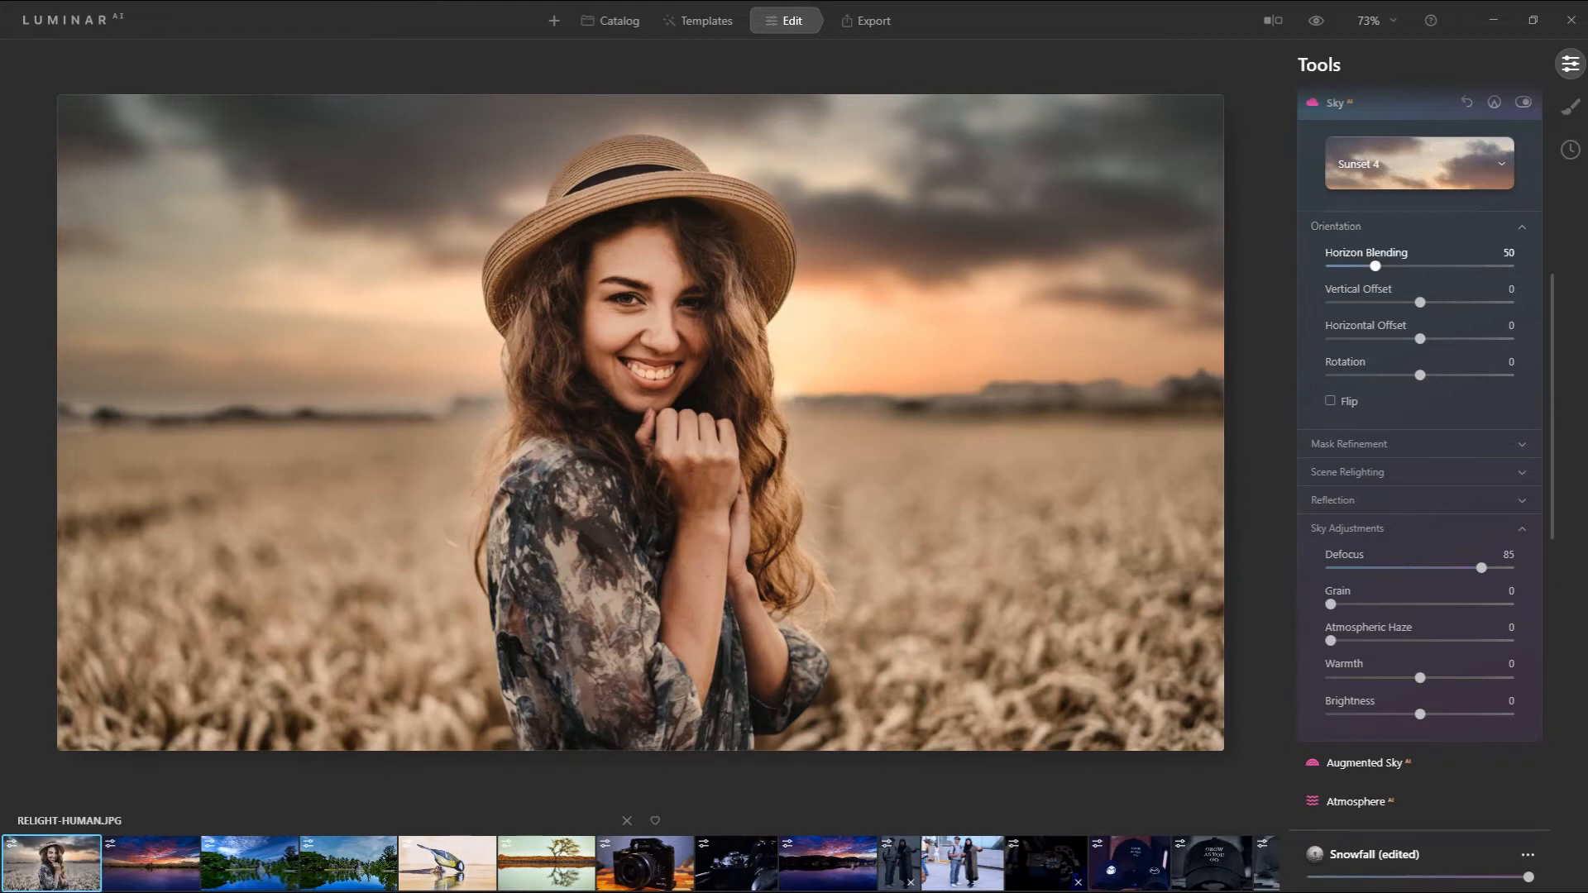
{"action": "left_click_drag", "start_coordinate": [1375, 265], "coordinate": [1443, 265]}
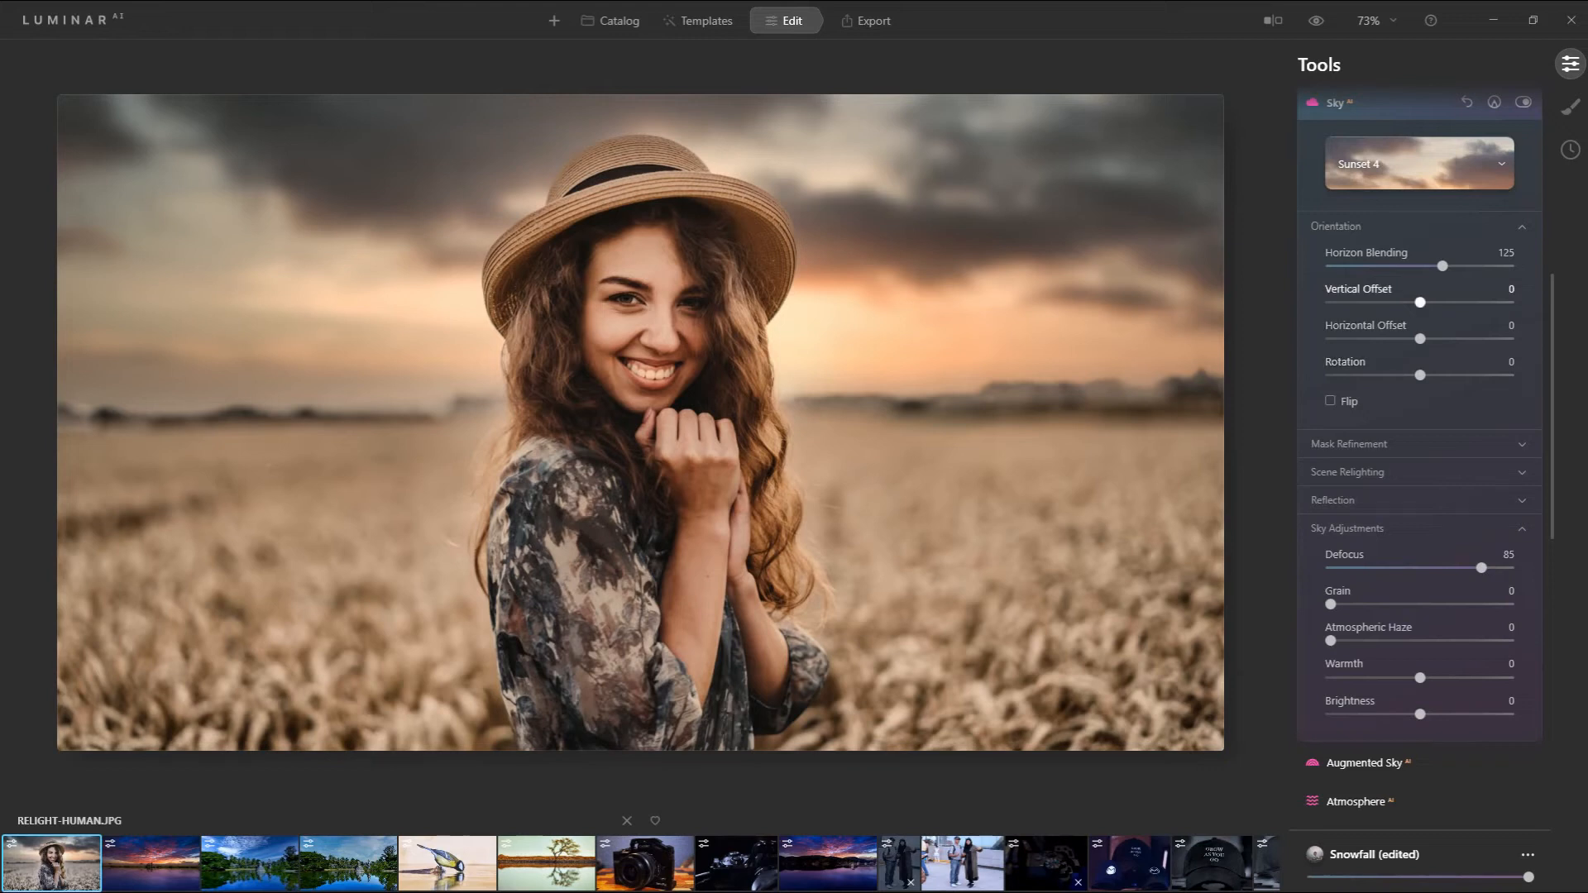
{"action": "left_click_drag", "start_coordinate": [1420, 302], "coordinate": [1463, 302]}
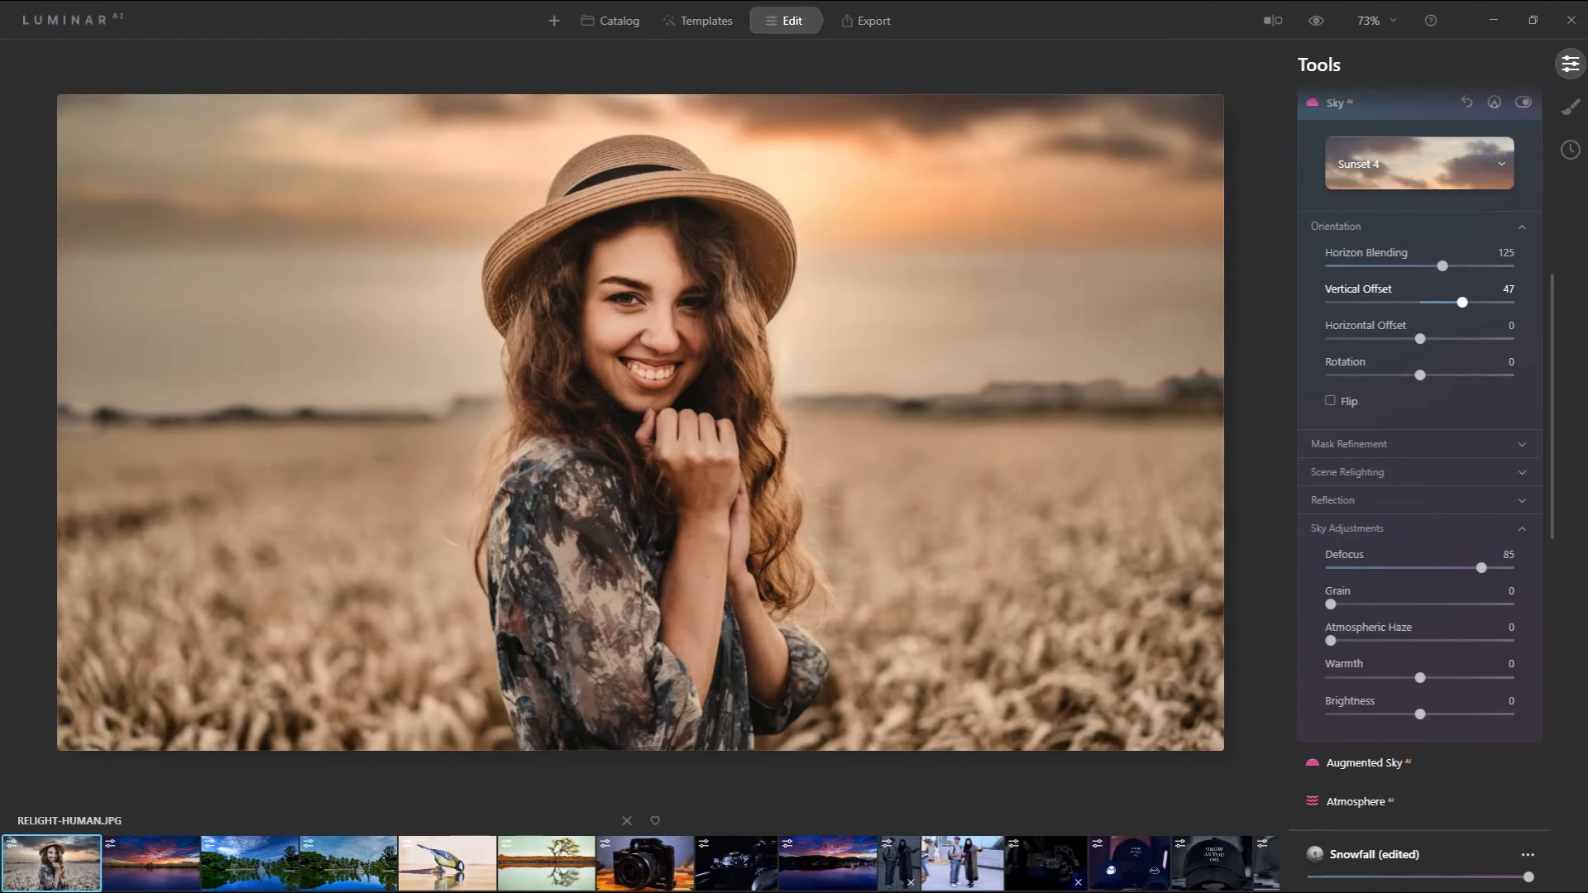
- Reposition the replaced sky with Vertical Offset -9 and Horizontal Offset -12, and try rotating it
{"action": "left_click_drag", "start_coordinate": [1463, 302], "coordinate": [1412, 302]}
{"action": "mouse_move", "coordinate": [1420, 338]}
{"action": "left_mouse_down"}
{"action": "mouse_move", "coordinate": [1371, 338]}
{"action": "mouse_move", "coordinate": [1450, 338]}
{"action": "left_mouse_up"}
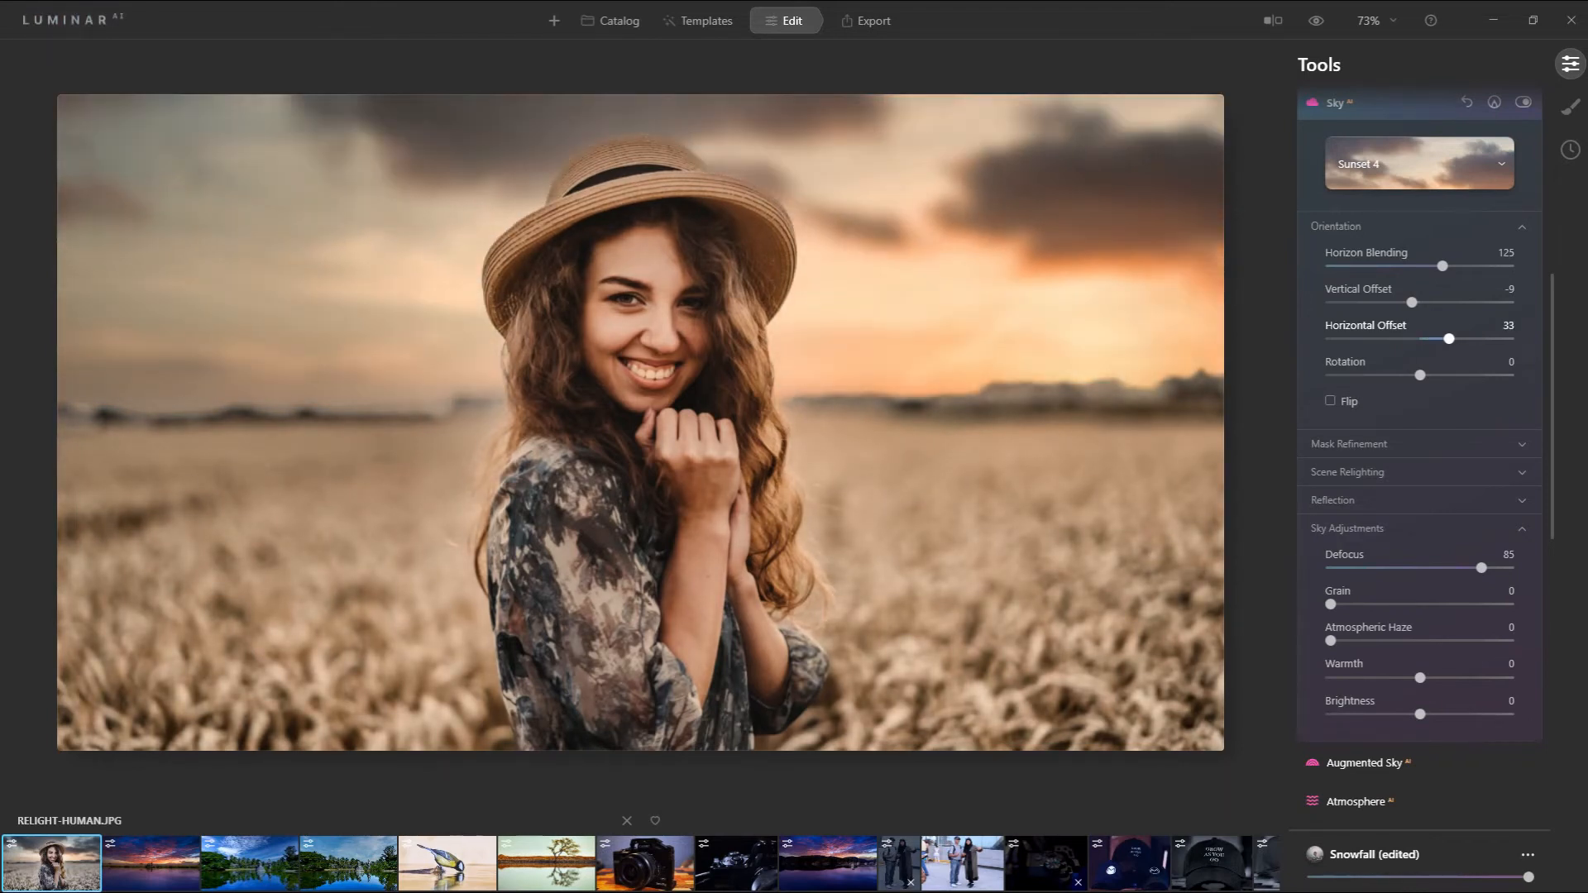
{"action": "left_click_drag", "start_coordinate": [1449, 338], "coordinate": [1409, 338]}
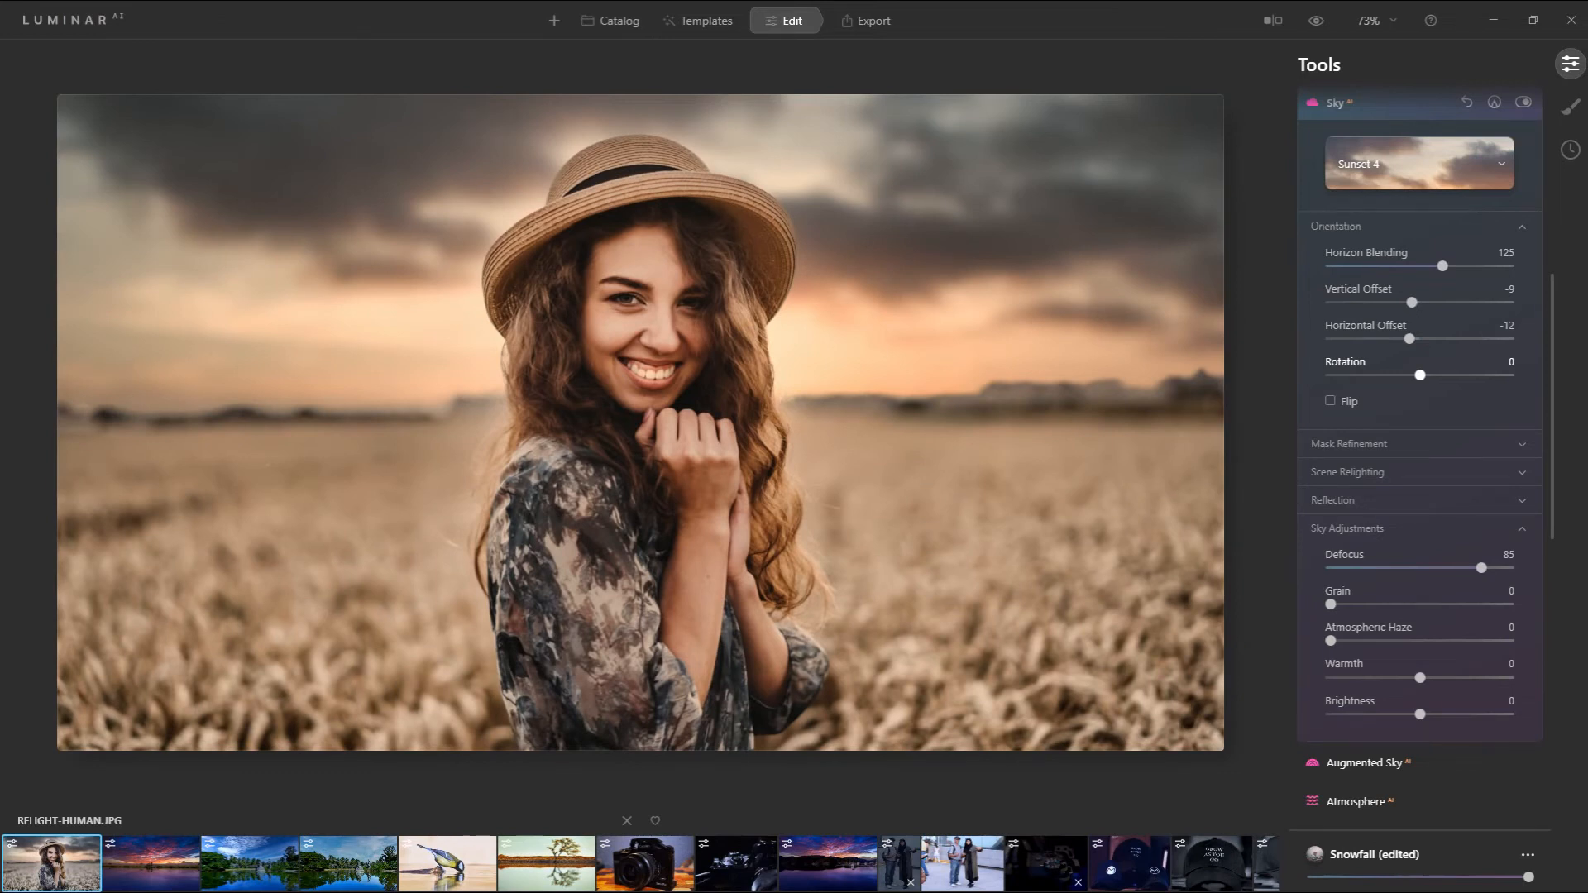
{"action": "mouse_move", "coordinate": [1421, 375]}
{"action": "left_mouse_down"}
{"action": "mouse_move", "coordinate": [1376, 375]}
{"action": "mouse_move", "coordinate": [1444, 375]}
{"action": "left_mouse_up"}
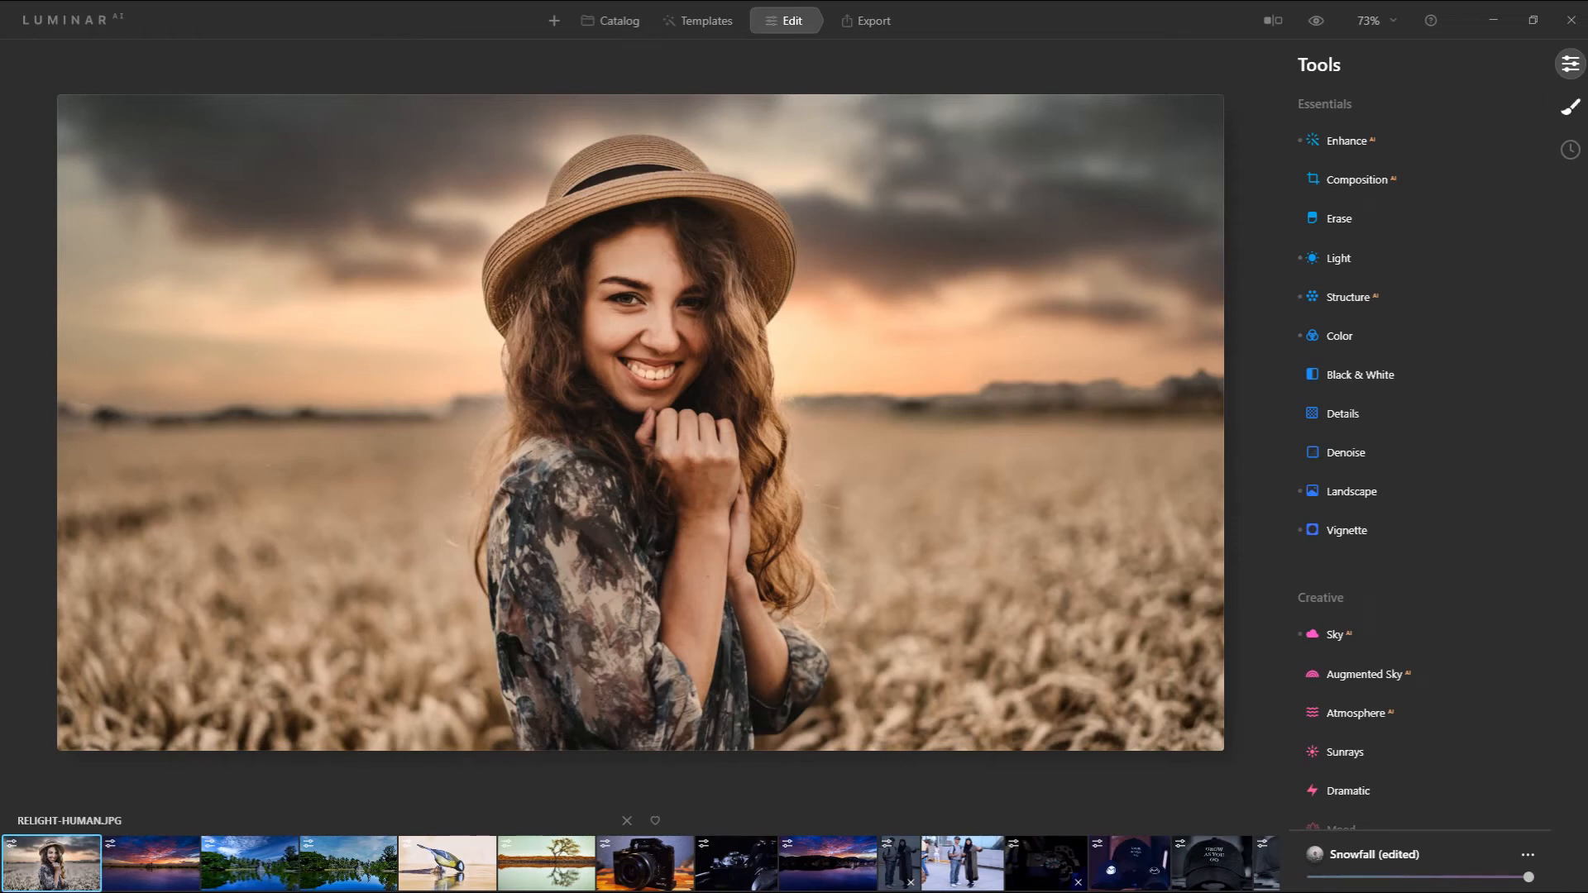
- Add a Texture local mask to the portrait and load texture 1.png from Downloads into it
{"action": "left_click", "coordinate": [1570, 107]}
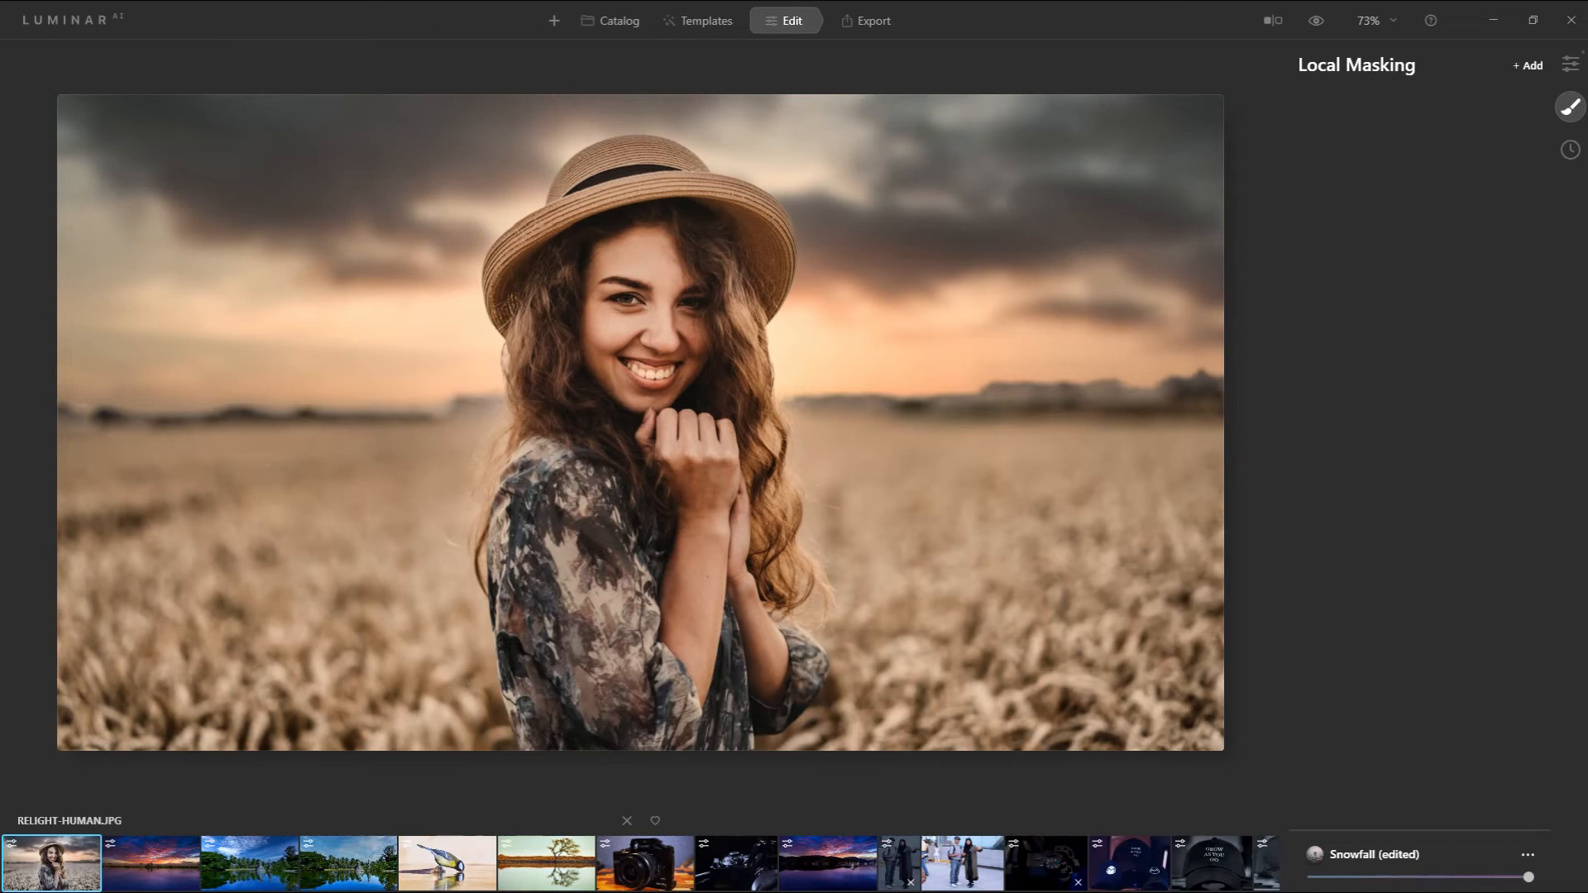
{"action": "left_click", "coordinate": [1529, 65]}
{"action": "left_click", "coordinate": [1517, 124]}
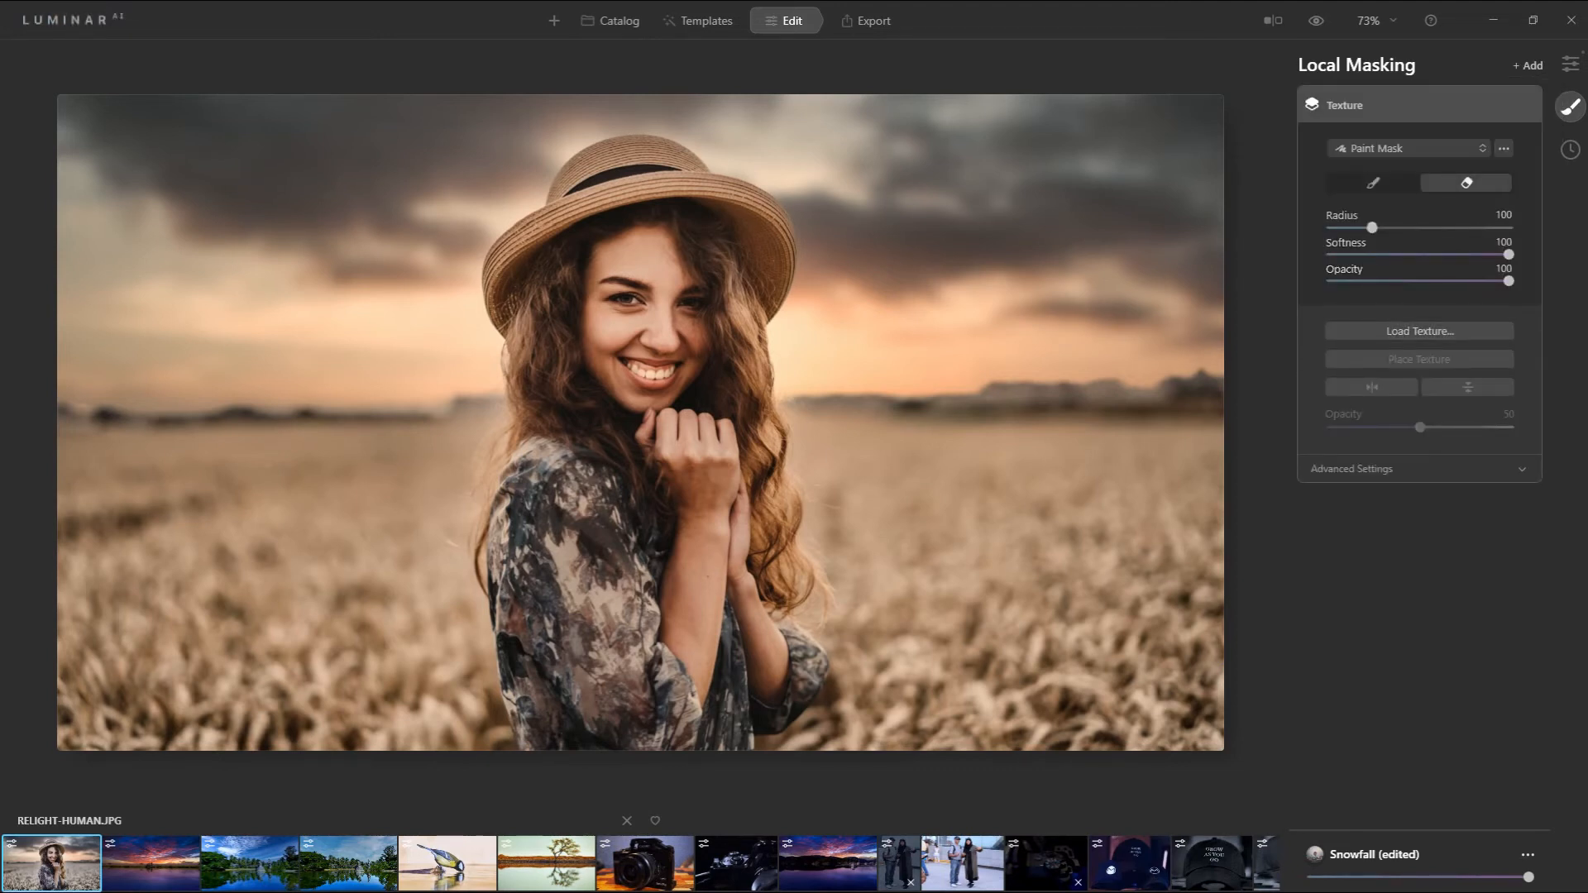
{"action": "left_click", "coordinate": [1419, 331]}
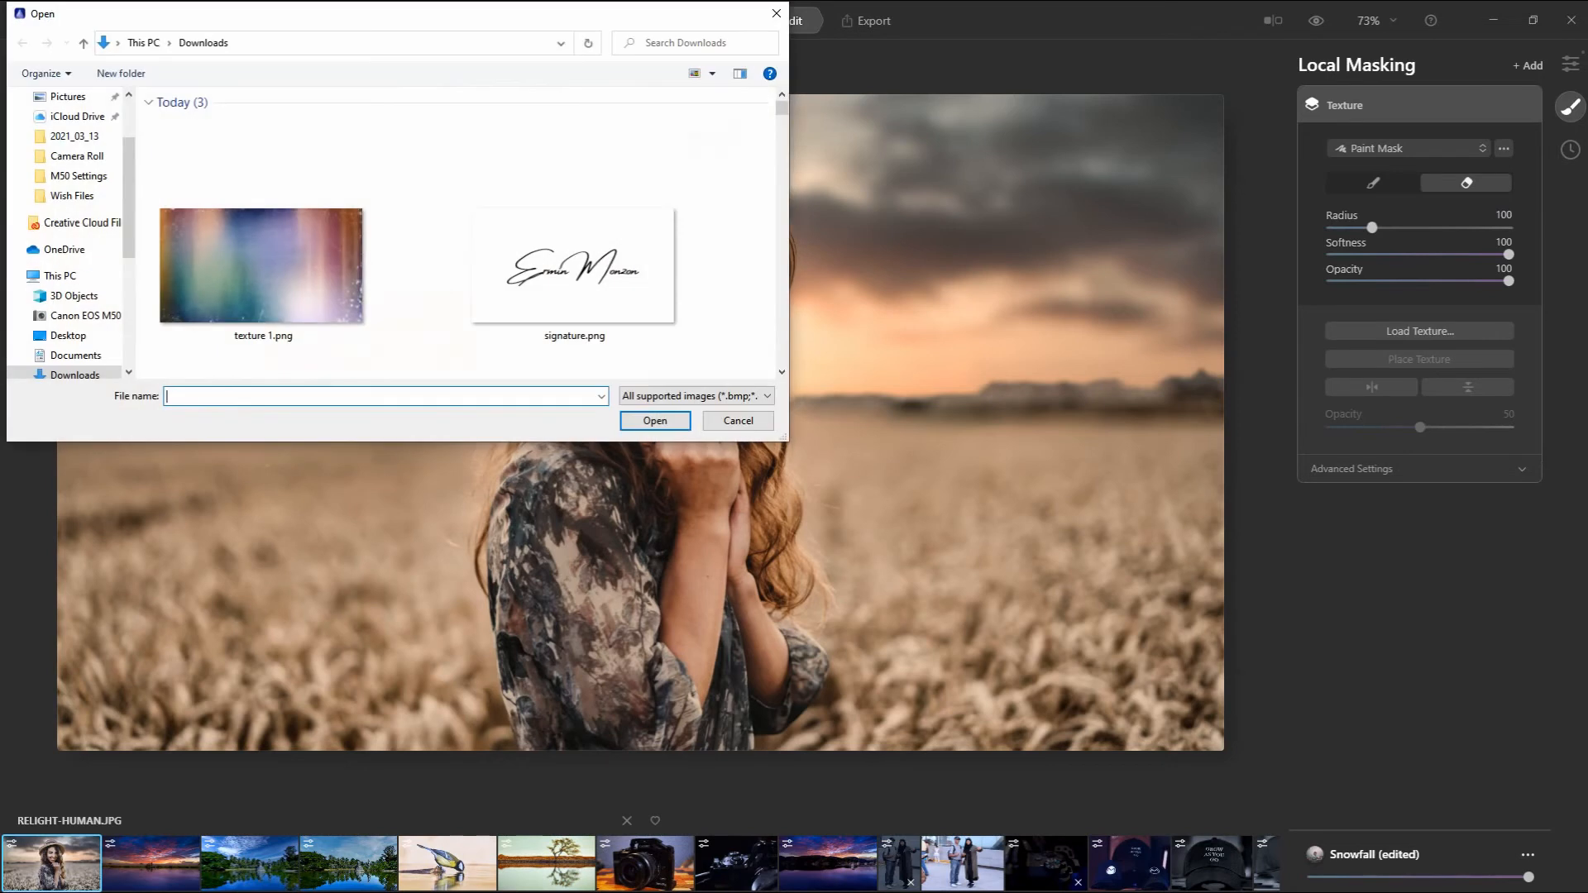
{"action": "left_click", "coordinate": [261, 264]}
{"action": "left_click", "coordinate": [655, 420]}
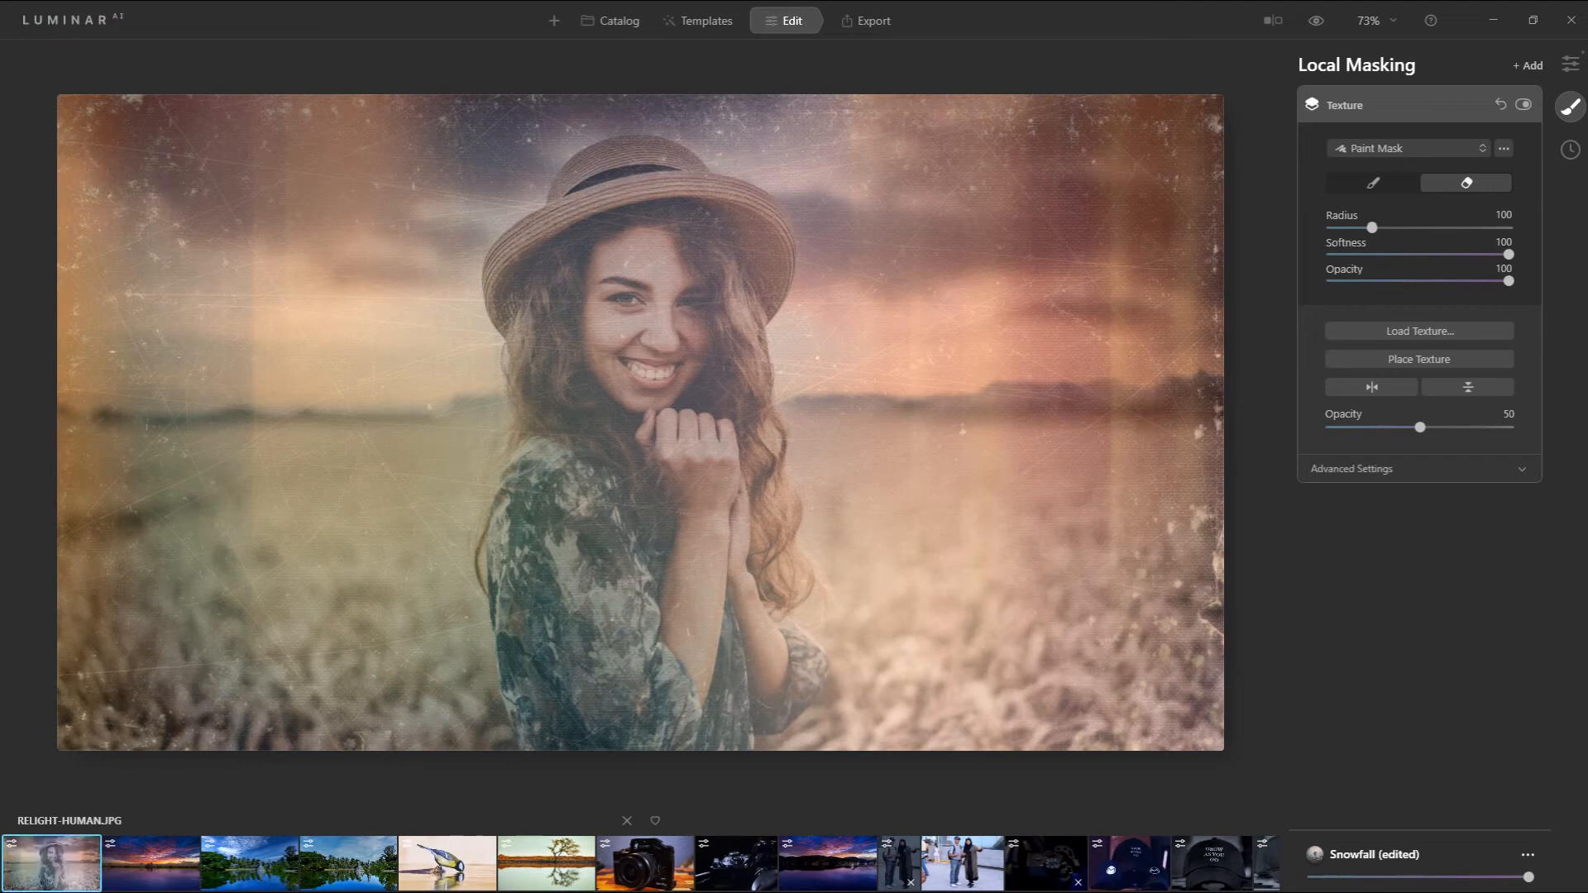
- Blend the texture in Overlay mode at opacity 84 and erase it from the woman's face, hair and clothing
{"action": "left_click", "coordinate": [1354, 469]}
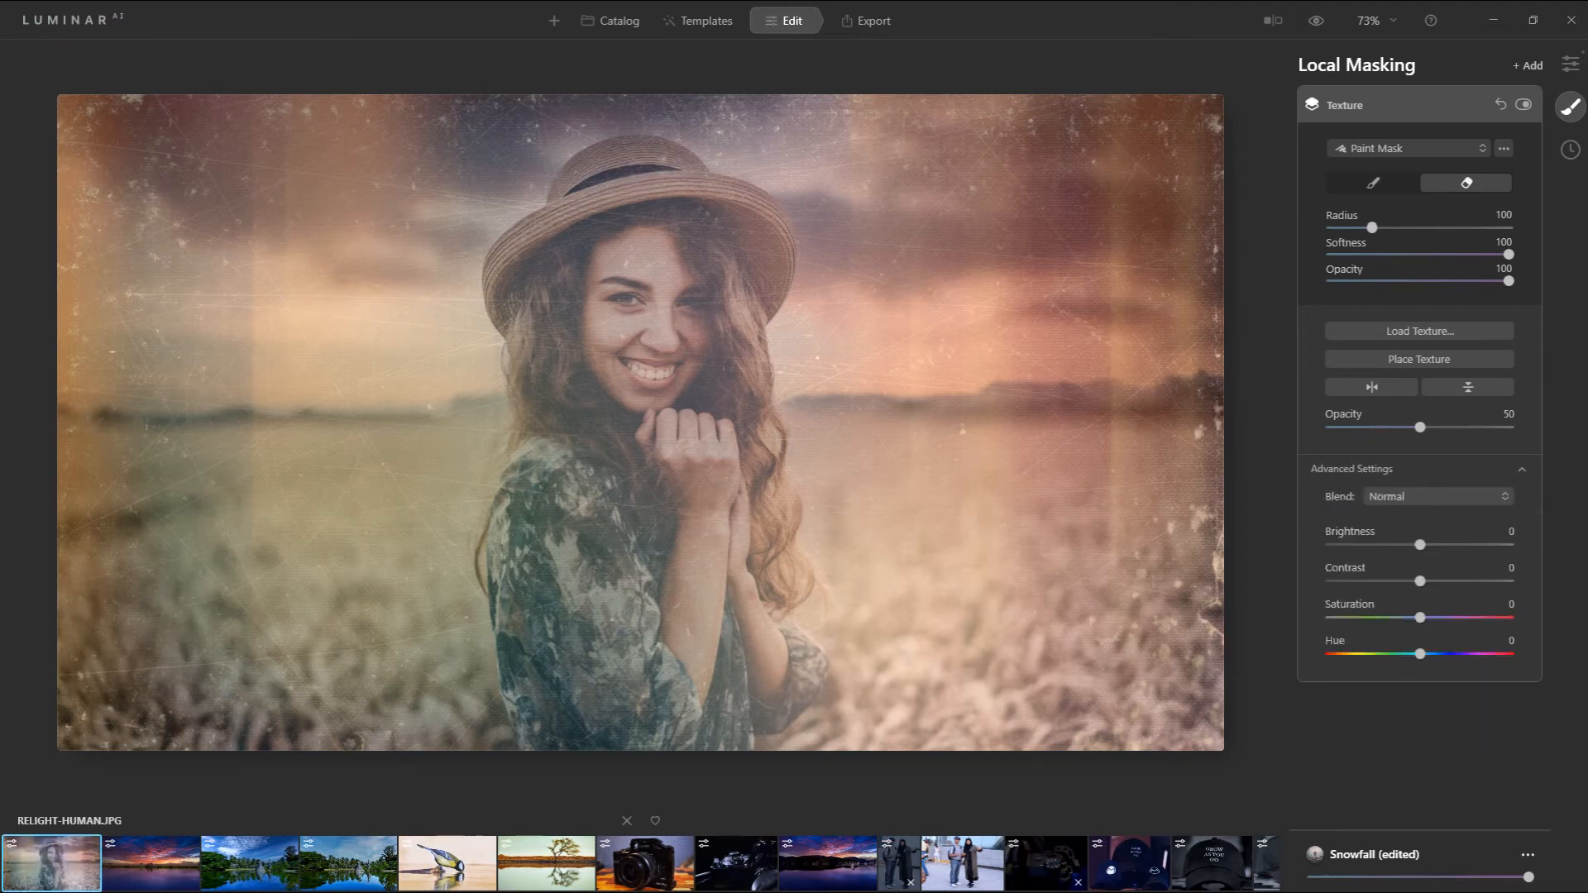
{"action": "mouse_move", "coordinate": [1420, 426]}
{"action": "left_mouse_down"}
{"action": "mouse_move", "coordinate": [1350, 426]}
{"action": "mouse_move", "coordinate": [1509, 427]}
{"action": "mouse_move", "coordinate": [1423, 427]}
{"action": "left_mouse_up"}
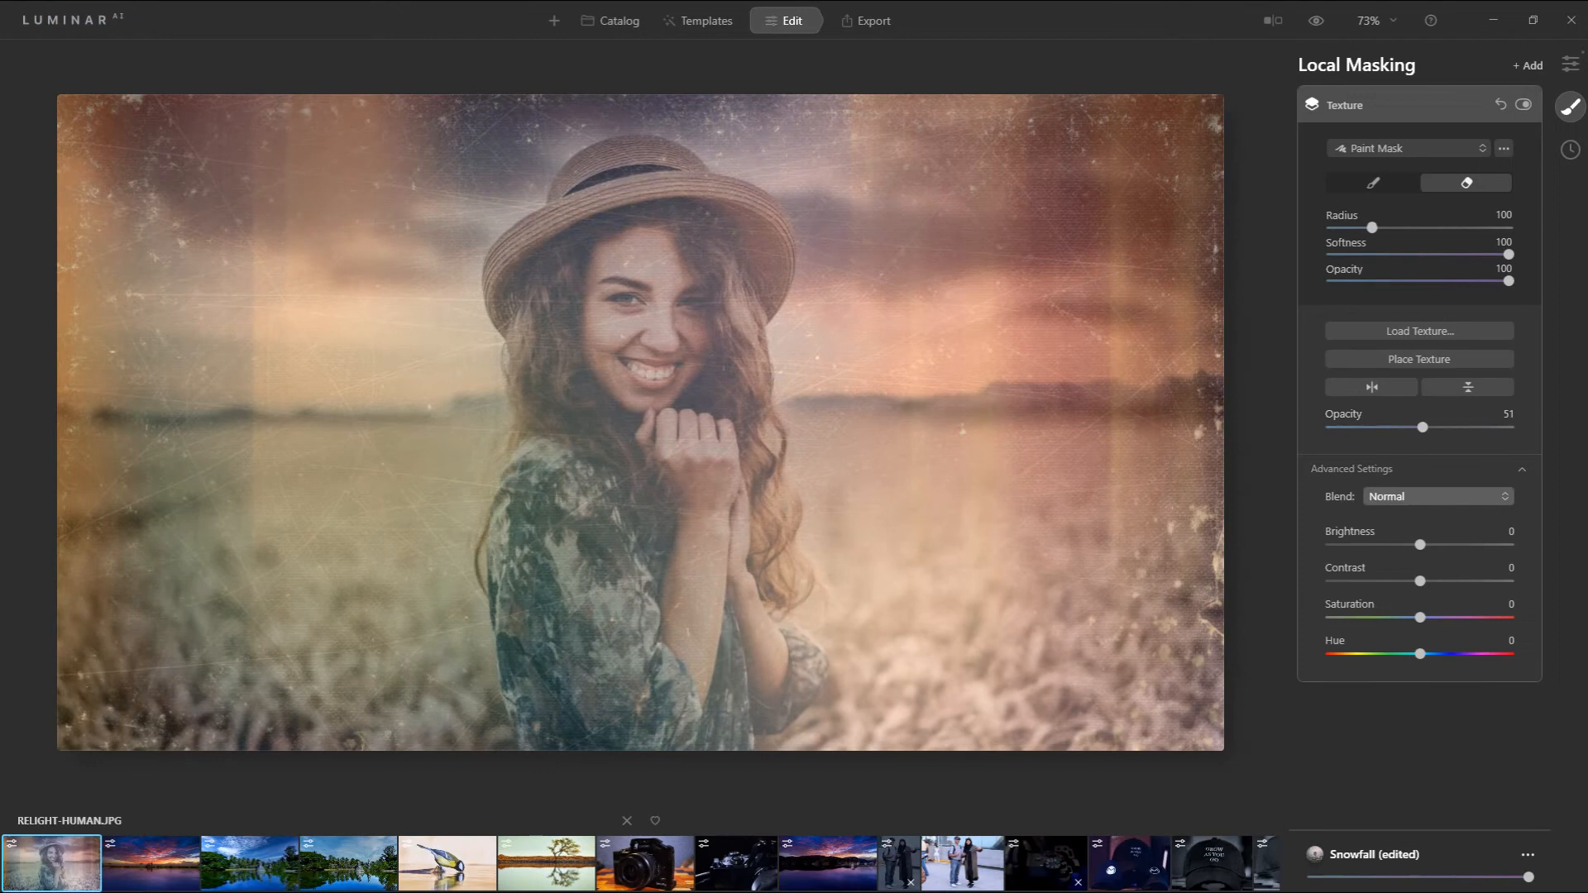
{"action": "left_click", "coordinate": [1438, 497]}
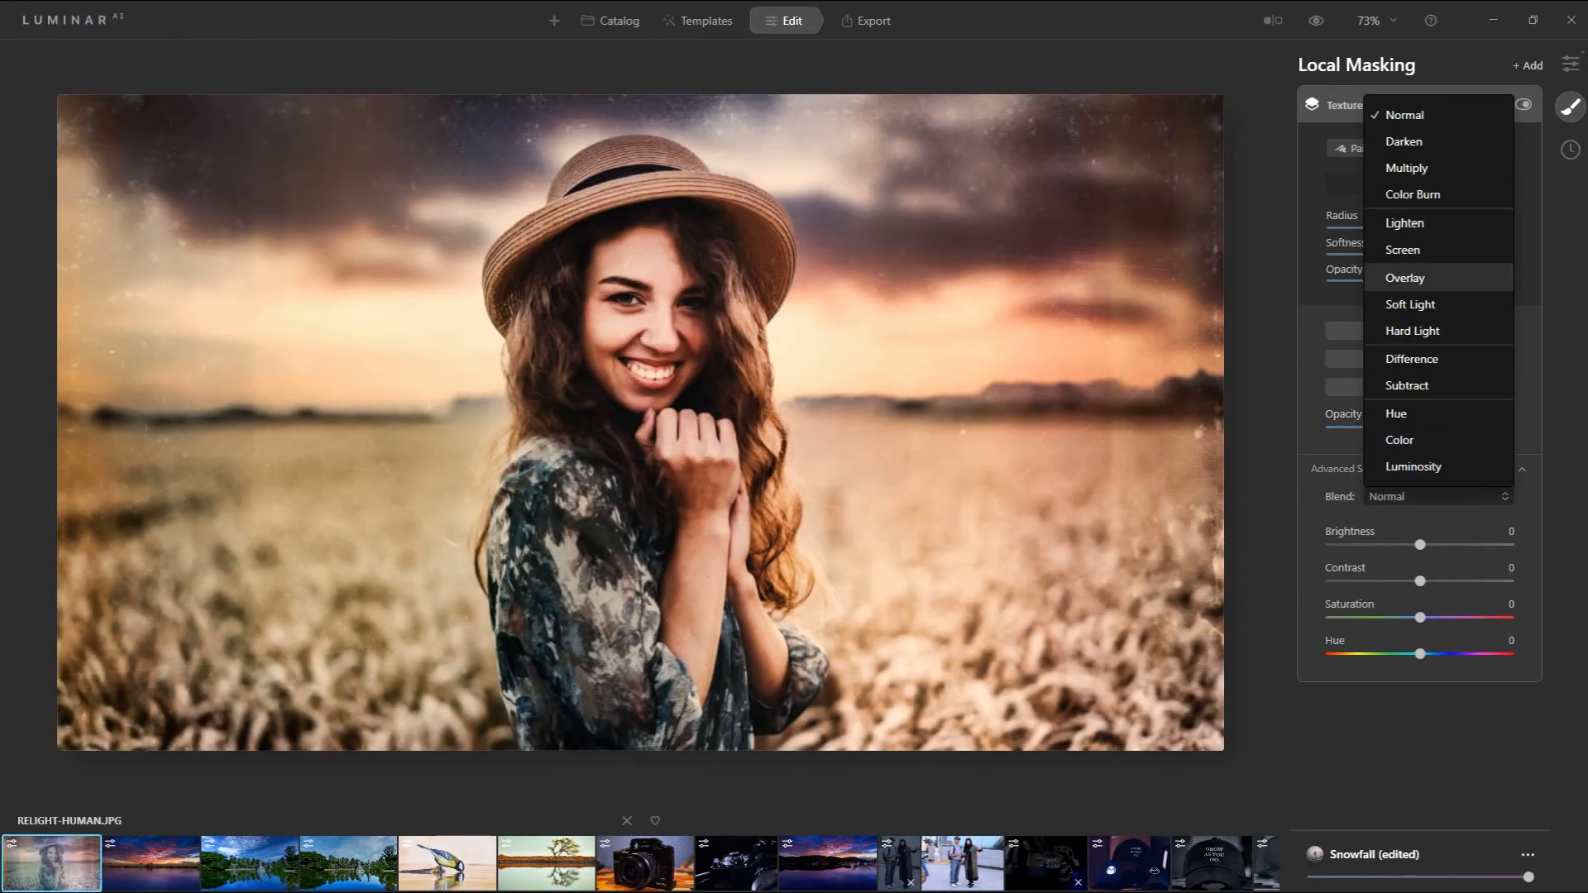
{"action": "left_click", "coordinate": [1405, 278]}
{"action": "left_click_drag", "start_coordinate": [1423, 427], "coordinate": [1482, 427]}
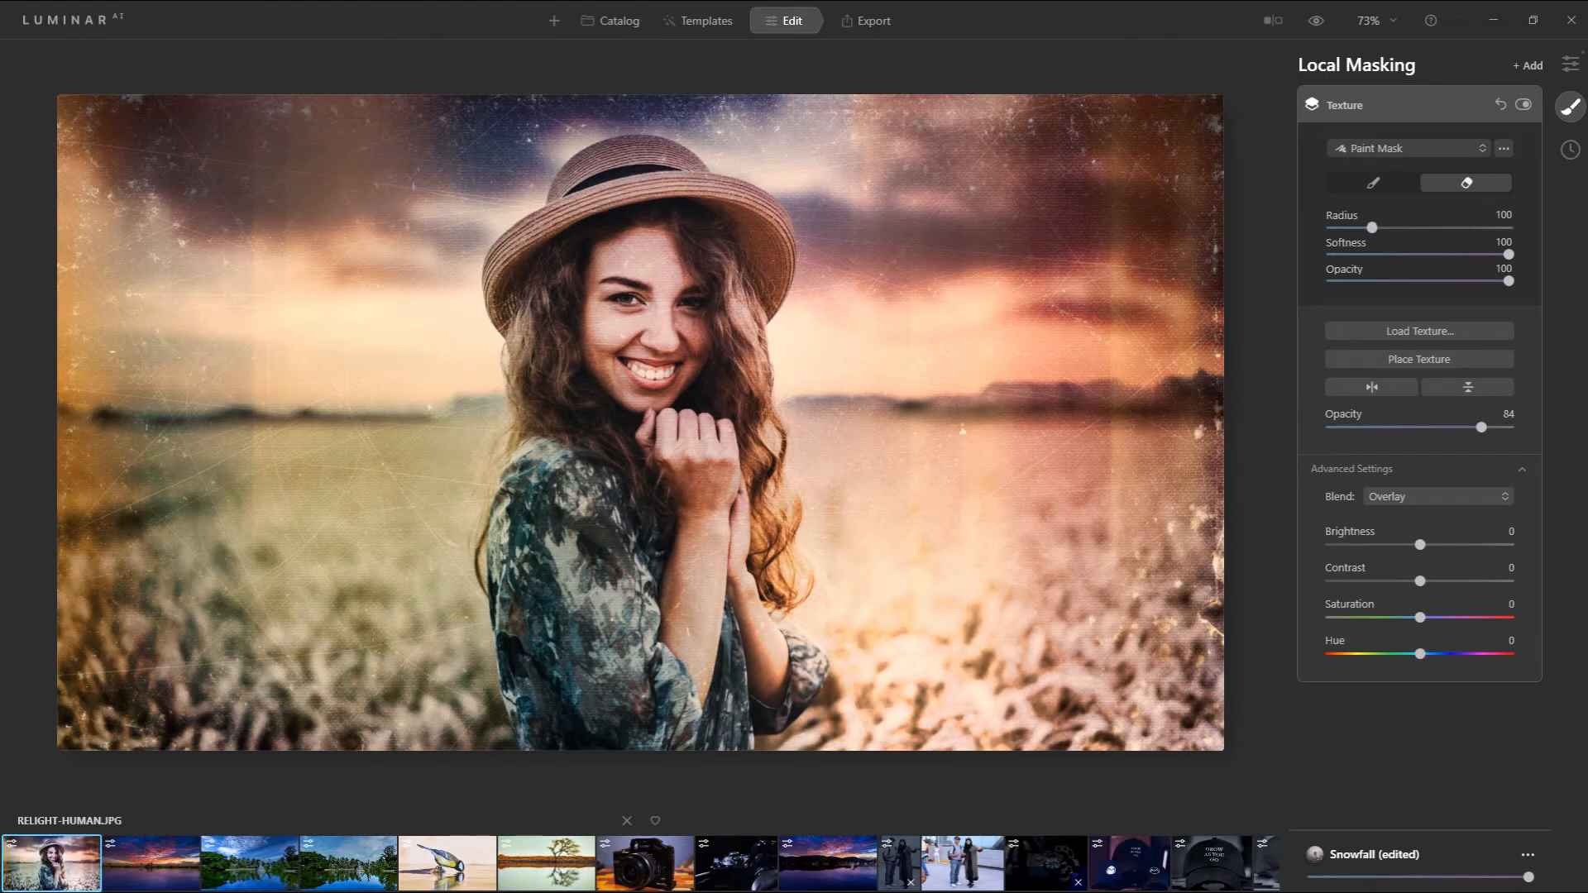
{"action": "mouse_move", "coordinate": [633, 289]}
{"action": "left_mouse_down"}
{"action": "mouse_move", "coordinate": [619, 326]}
{"action": "mouse_move", "coordinate": [636, 319]}
{"action": "mouse_move", "coordinate": [564, 356]}
{"action": "mouse_move", "coordinate": [583, 264]}
{"action": "mouse_move", "coordinate": [733, 306]}
{"action": "mouse_move", "coordinate": [670, 418]}
{"action": "mouse_move", "coordinate": [708, 373]}
{"action": "mouse_move", "coordinate": [695, 712]}
{"action": "mouse_move", "coordinate": [645, 504]}
{"action": "mouse_move", "coordinate": [629, 704]}
{"action": "mouse_move", "coordinate": [628, 604]}
{"action": "mouse_move", "coordinate": [538, 695]}
{"action": "mouse_move", "coordinate": [579, 737]}
{"action": "left_mouse_up"}
{"action": "left_click_drag", "start_coordinate": [745, 637], "coordinate": [625, 736]}
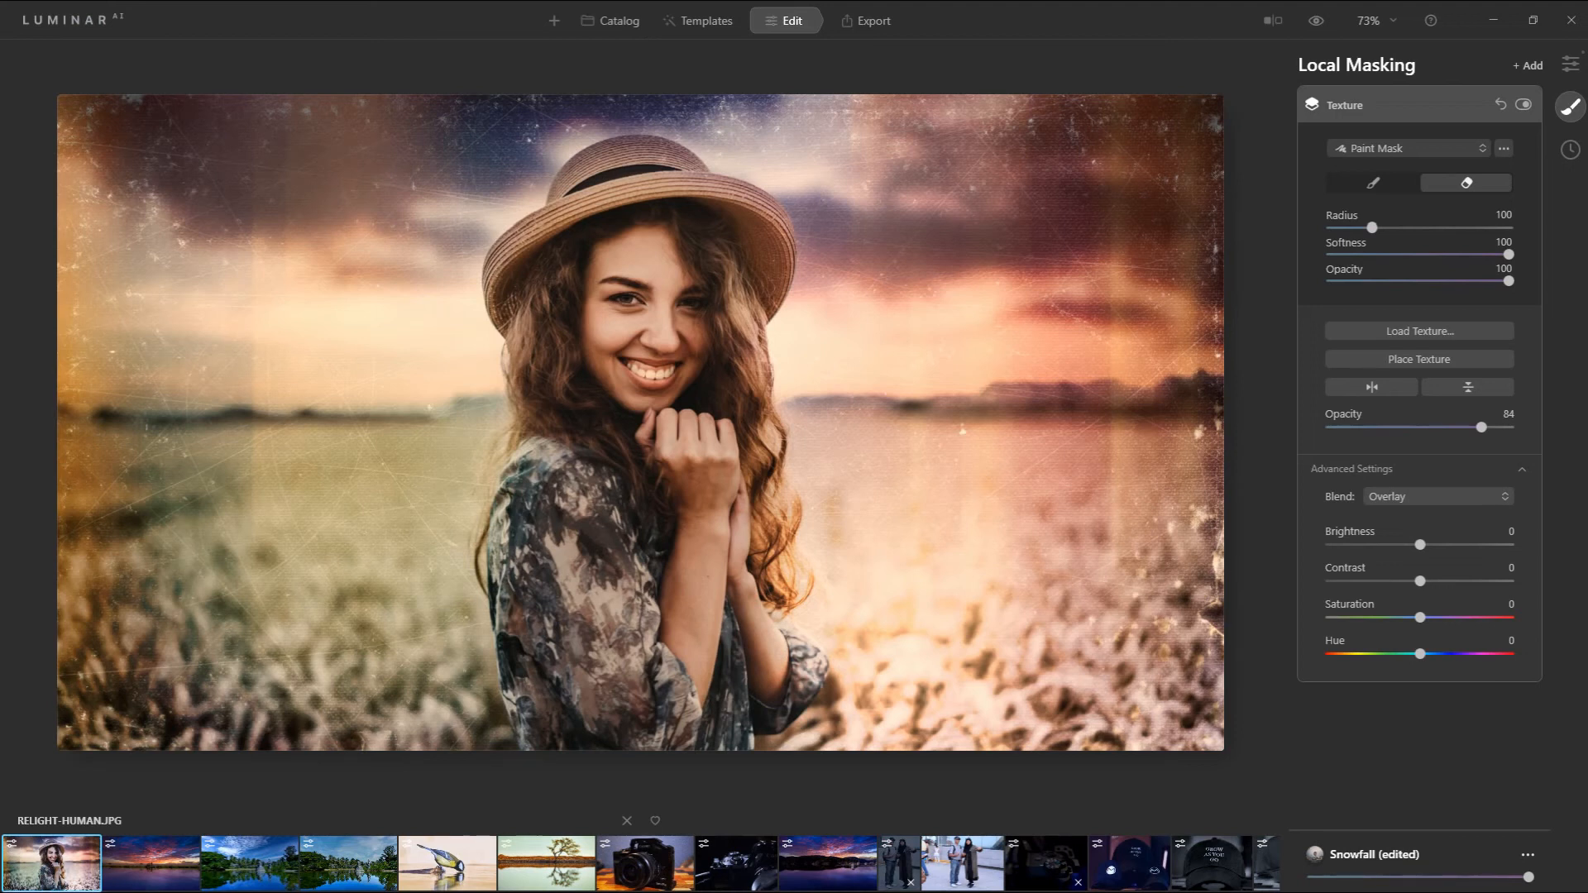
- Replace the loaded texture with signature.png
{"action": "left_click", "coordinate": [1419, 331]}
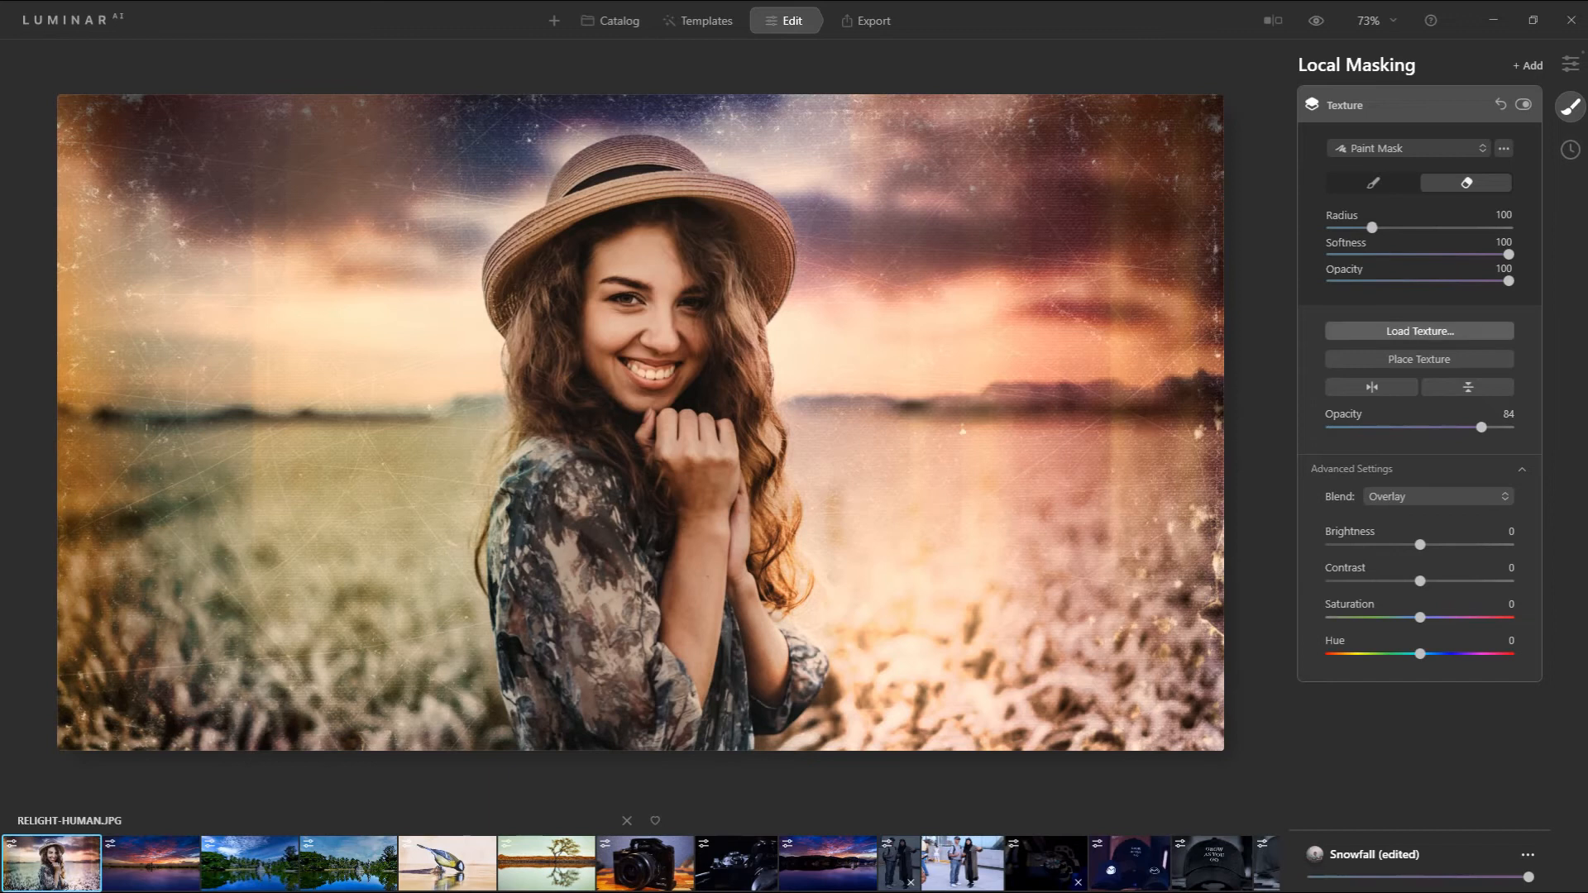
{"action": "left_click", "coordinate": [574, 265]}
{"action": "left_click", "coordinate": [655, 420]}
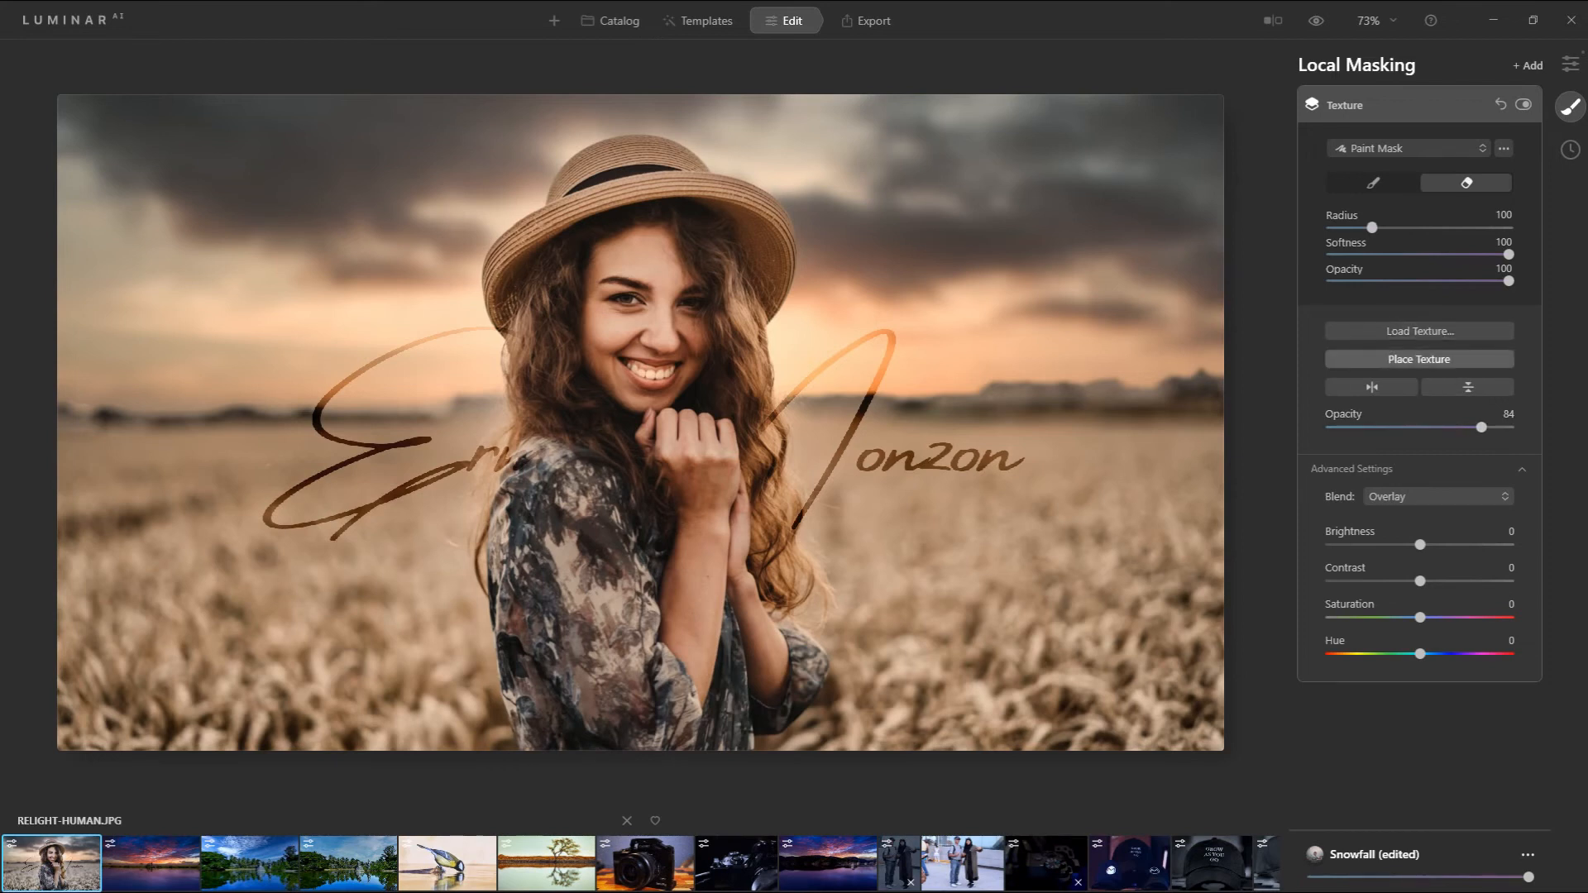
- Scale the signature texture down to about a third of the photo's width and place it in the photo's lower-left corner
{"action": "left_click", "coordinate": [1419, 359]}
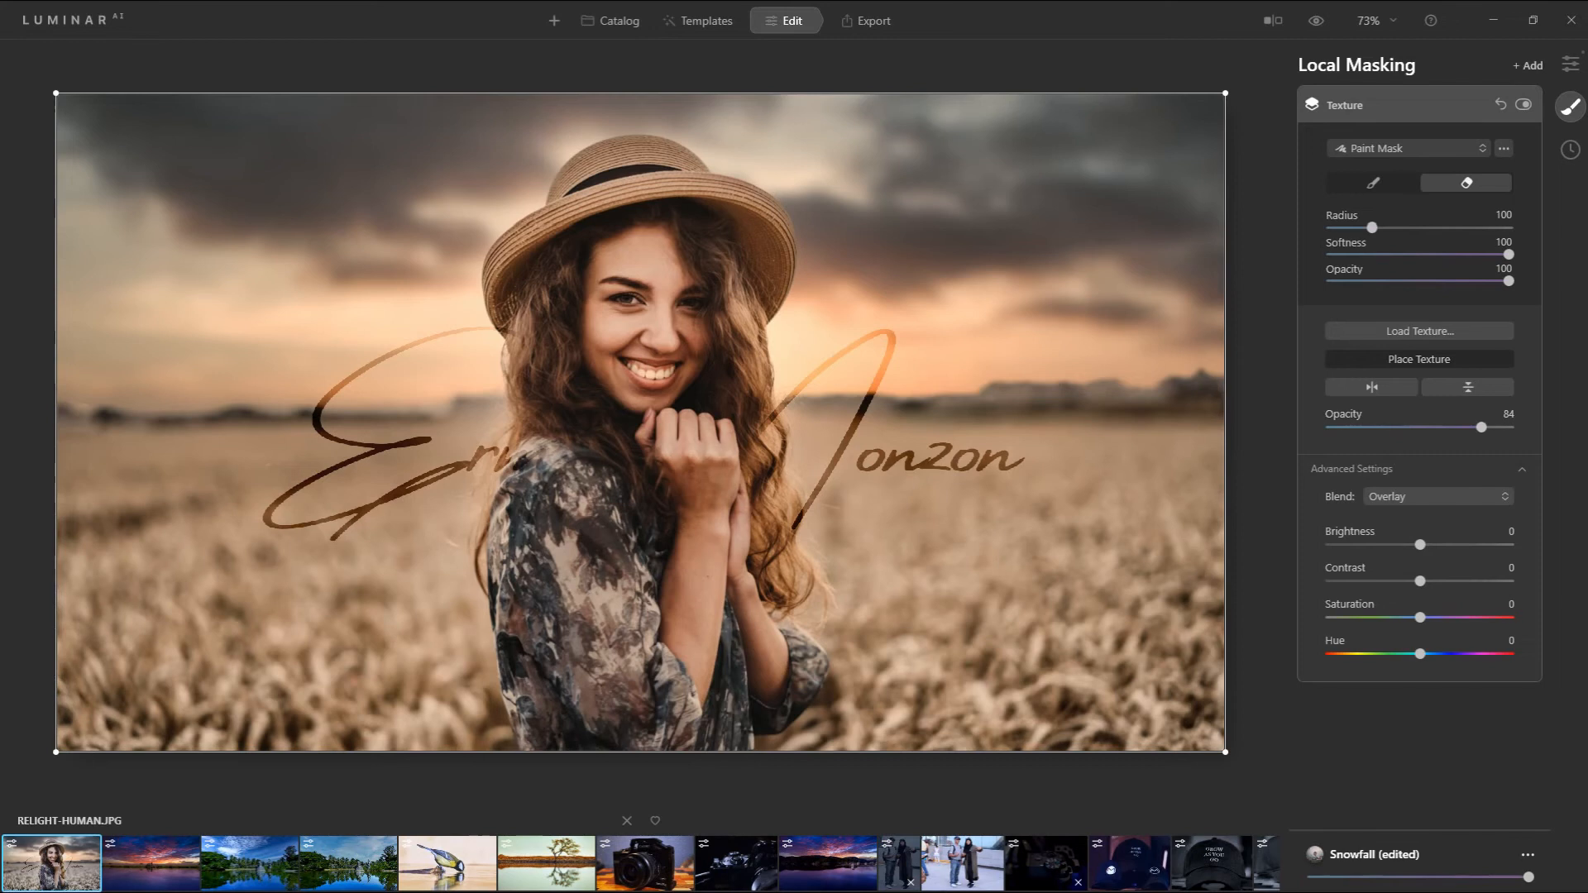
{"action": "left_click_drag", "start_coordinate": [1172, 124], "coordinate": [457, 524]}
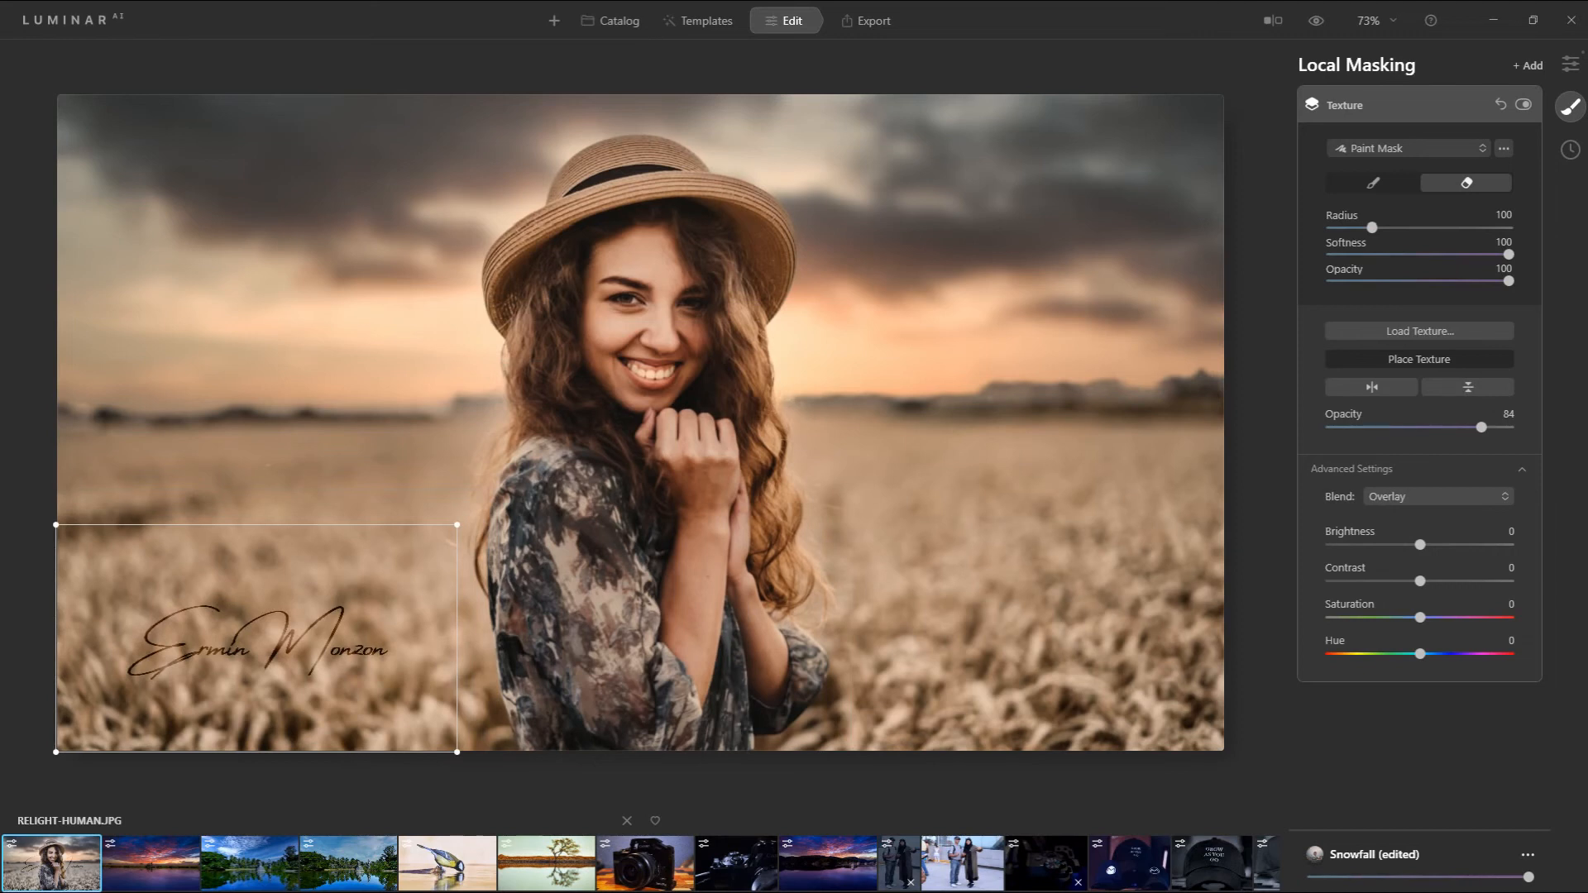
{"action": "left_click_drag", "start_coordinate": [257, 639], "coordinate": [224, 659]}
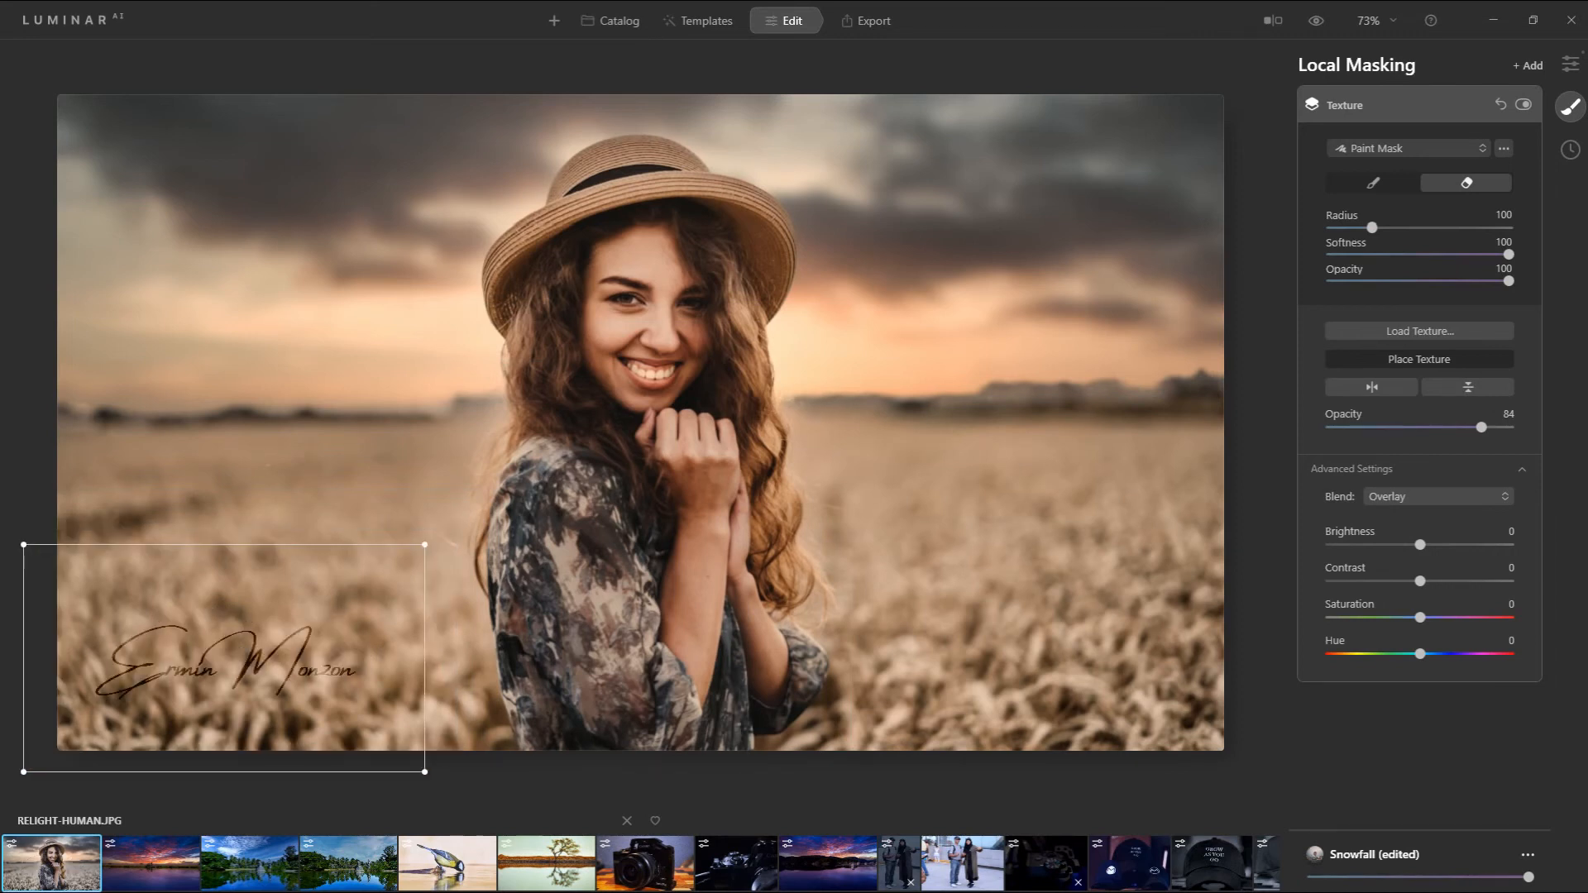
{"action": "mouse_move", "coordinate": [224, 544]}
{"action": "left_mouse_down"}
{"action": "mouse_move", "coordinate": [224, 603]}
{"action": "mouse_move", "coordinate": [225, 518]}
{"action": "left_mouse_up"}
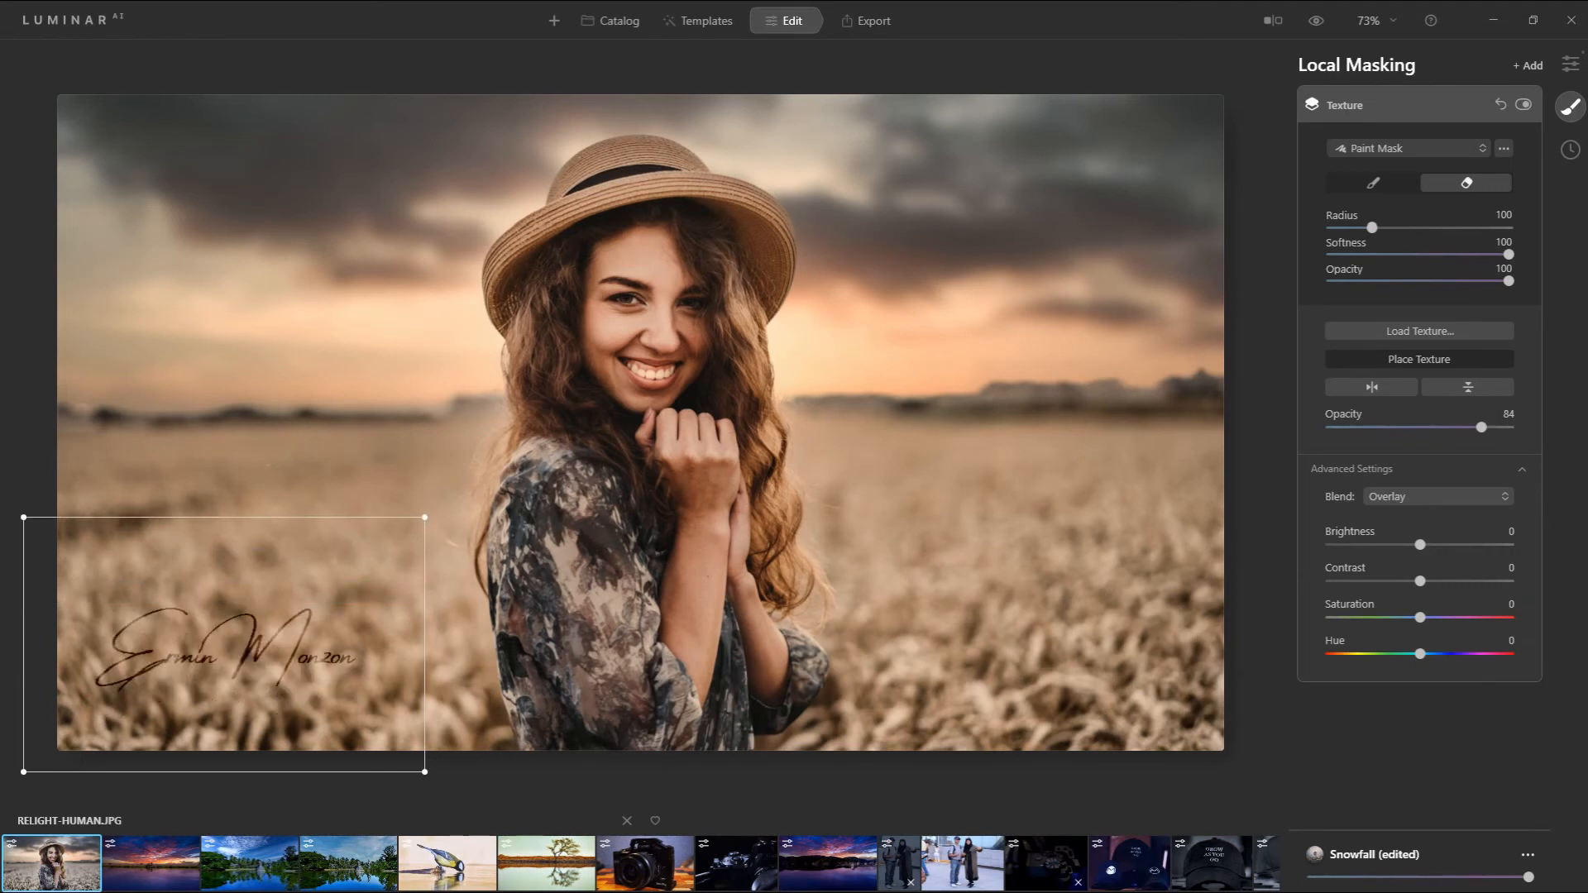
{"action": "left_click_drag", "start_coordinate": [224, 646], "coordinate": [223, 643]}
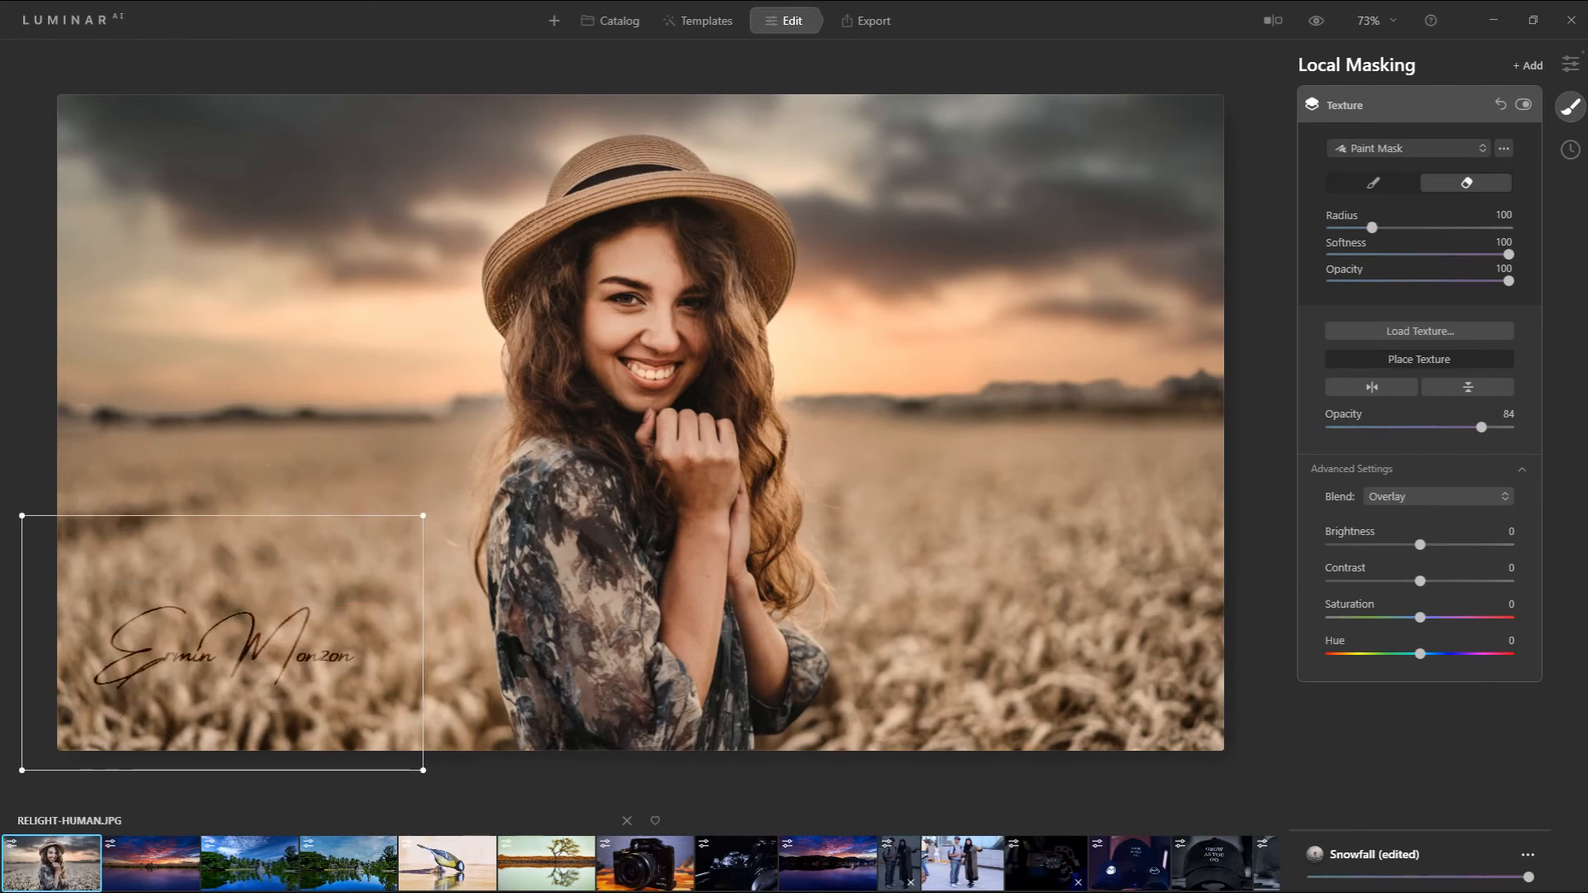
{"action": "mouse_move", "coordinate": [423, 642]}
{"action": "left_mouse_down"}
{"action": "mouse_move", "coordinate": [280, 643]}
{"action": "mouse_move", "coordinate": [415, 642]}
{"action": "left_mouse_up"}
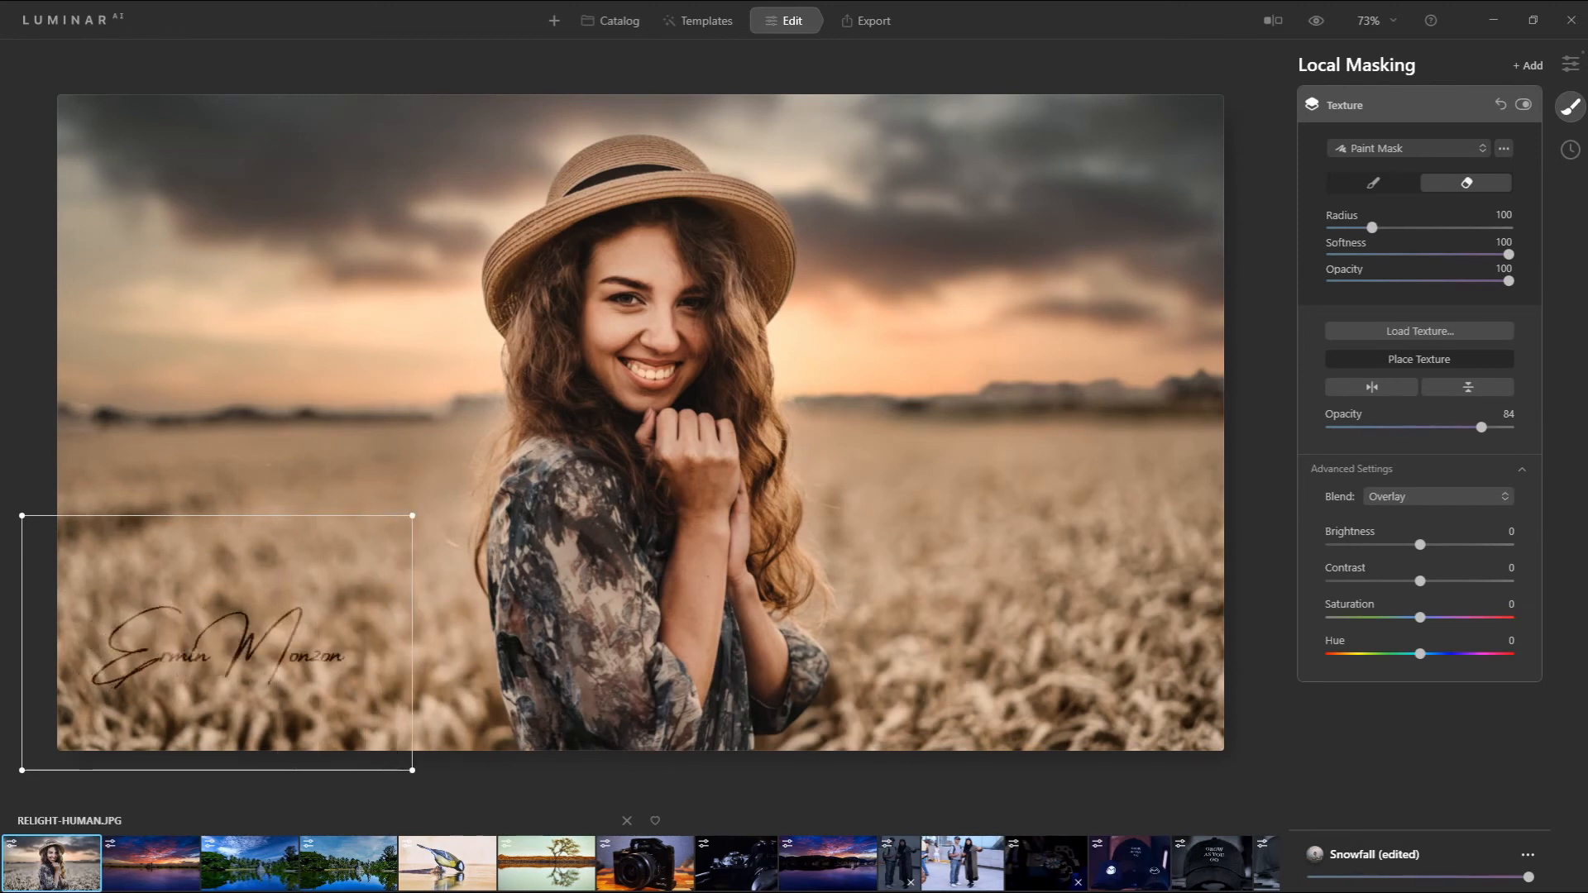